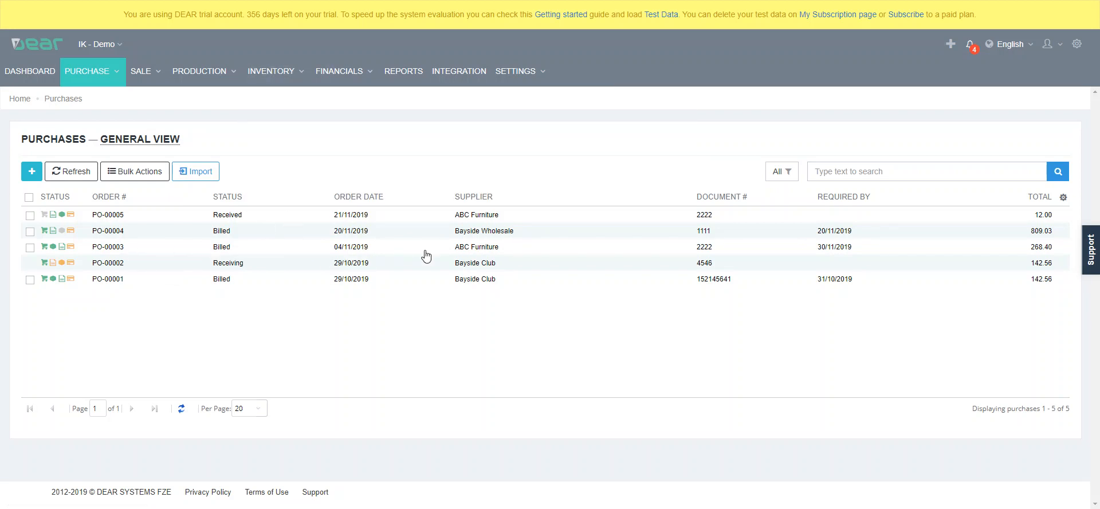
View the billed ABC Furniture purchase, and create a new simple purchase with Bayside Wholesale as the supplier
{"action": "left_click", "coordinate": [485, 252]}
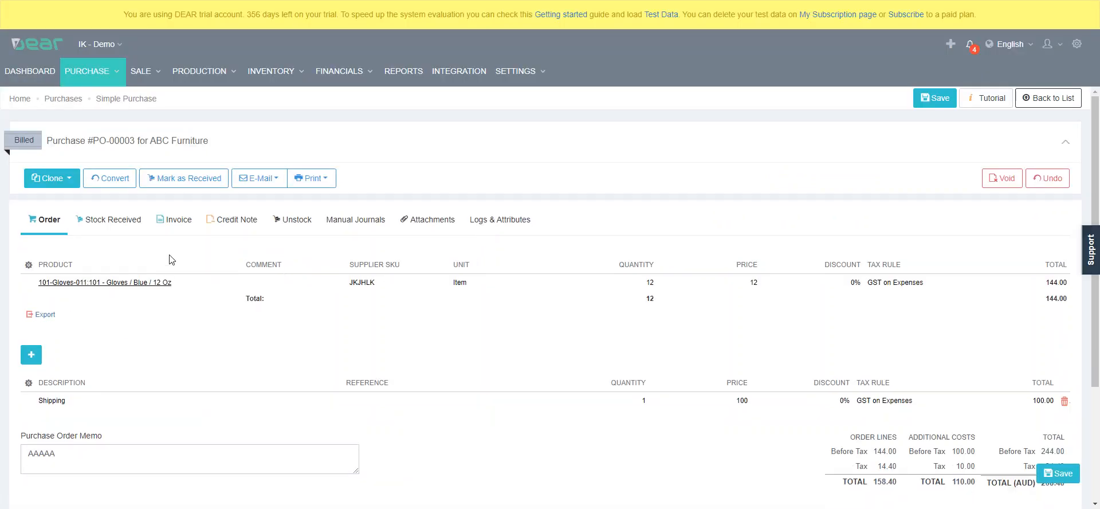
{"action": "mouse_move", "coordinate": [107, 77]}
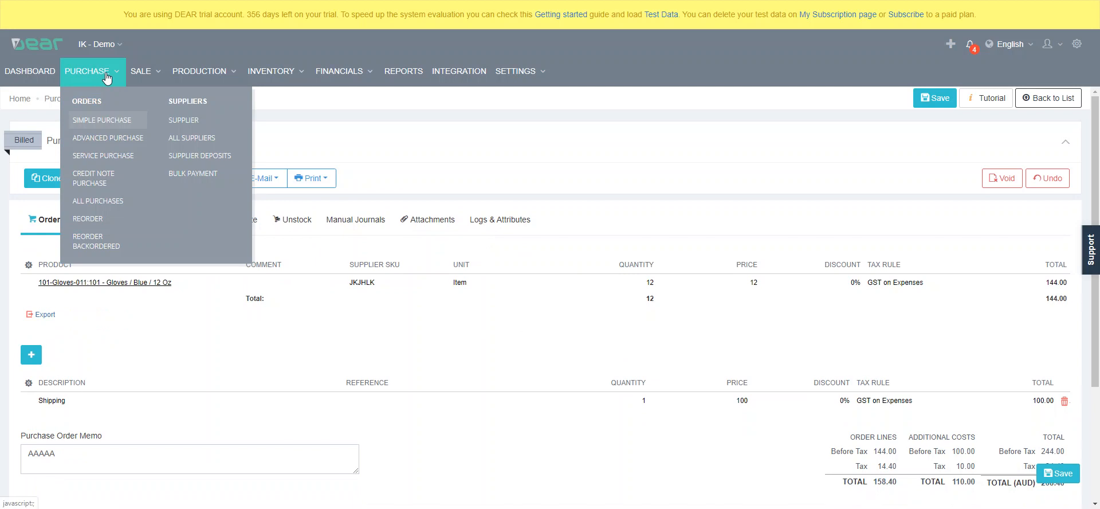
{"action": "left_click", "coordinate": [102, 122]}
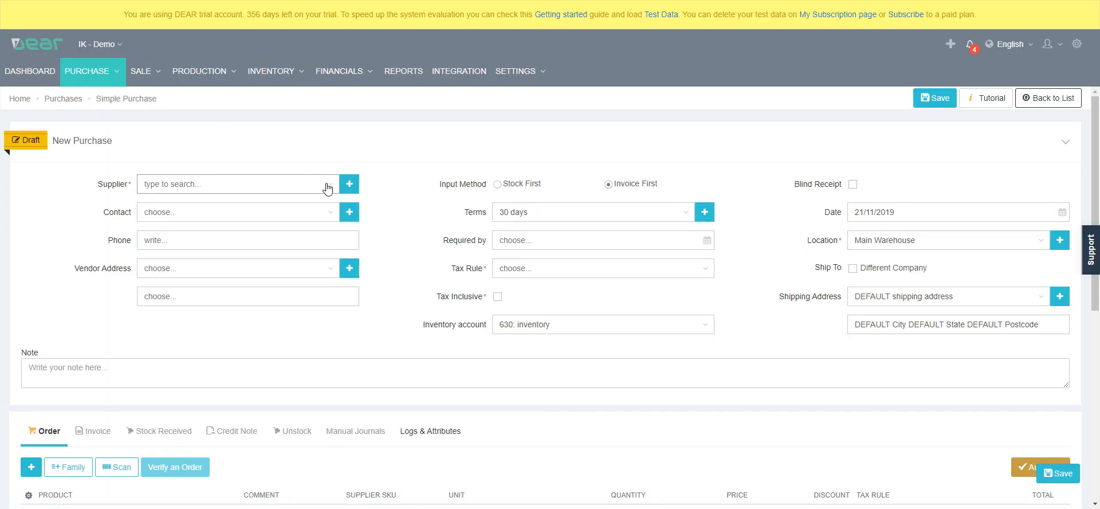
{"action": "left_click", "coordinate": [332, 184]}
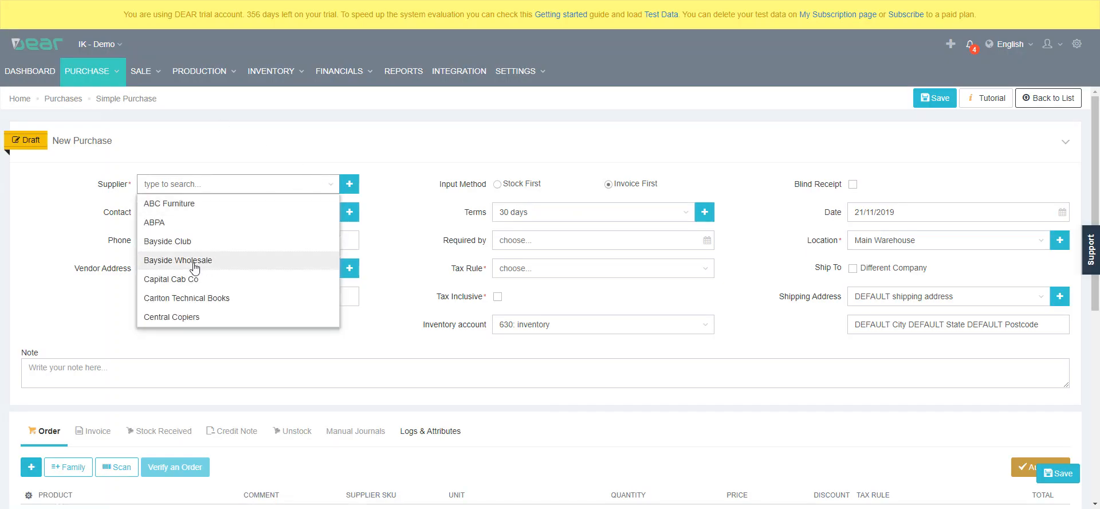
{"action": "left_click", "coordinate": [194, 264]}
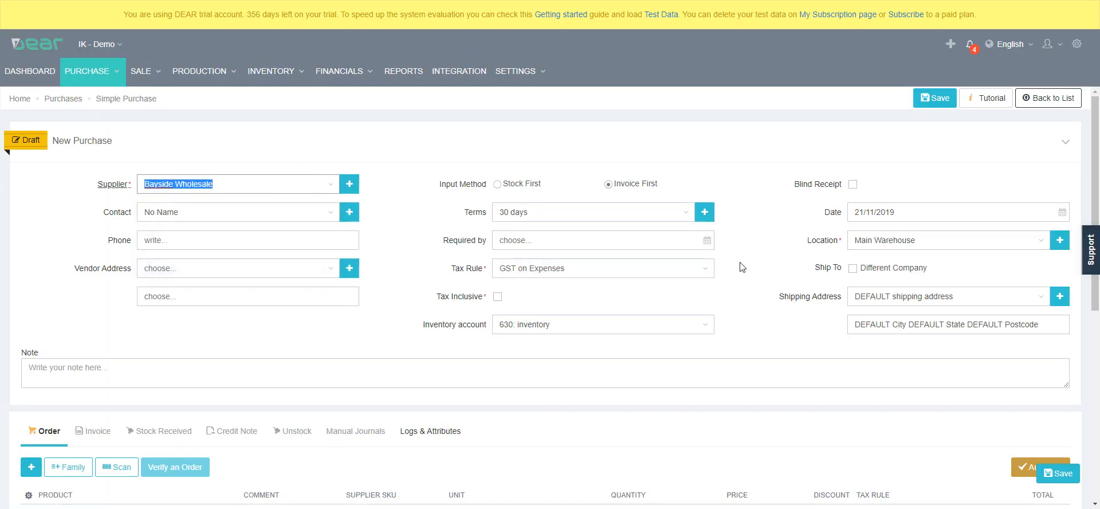
Enable Blind Receipt for the new purchase and set its date to 20/11/2019
{"action": "left_click", "coordinate": [852, 188]}
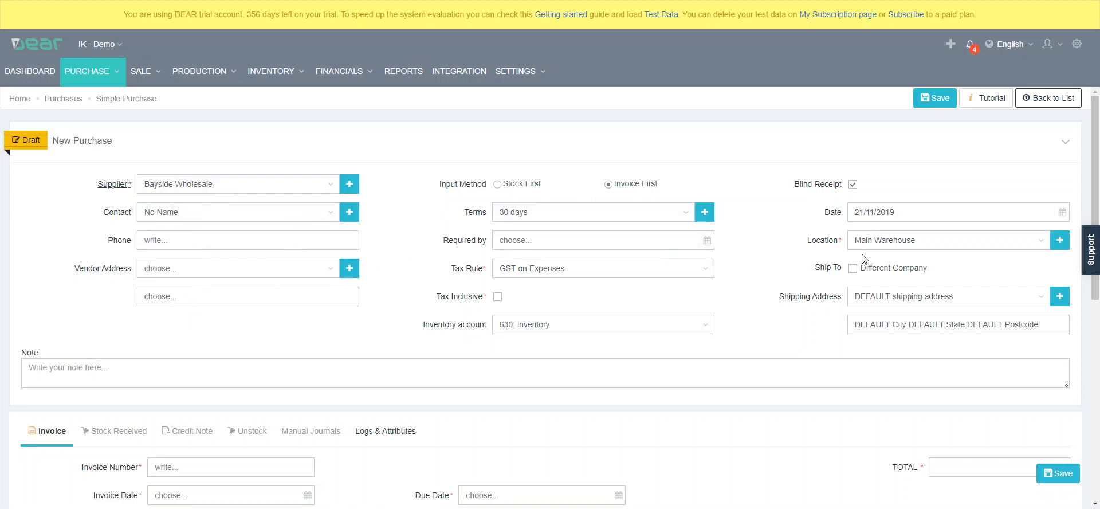
{"action": "left_click", "coordinate": [1061, 213]}
{"action": "left_click", "coordinate": [907, 318]}
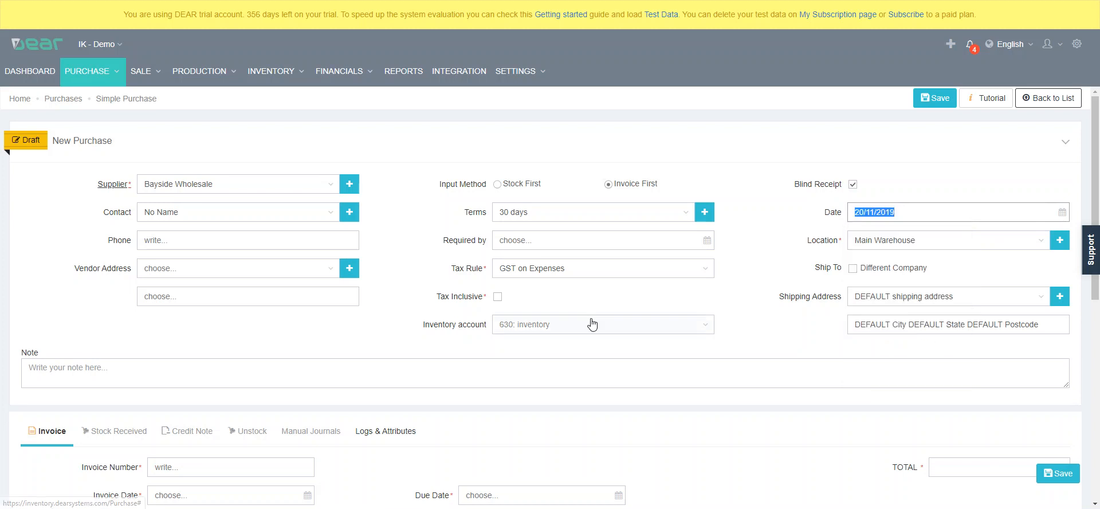
Enter 2222 as the invoice number and set the invoice date to 20/11/2019
{"action": "scroll", "coordinate": [516, 323], "scroll_direction": "down", "scroll_amount": 2}
{"action": "left_click", "coordinate": [303, 354]}
{"action": "type", "text": "2222"}
{"action": "left_click", "coordinate": [308, 381]}
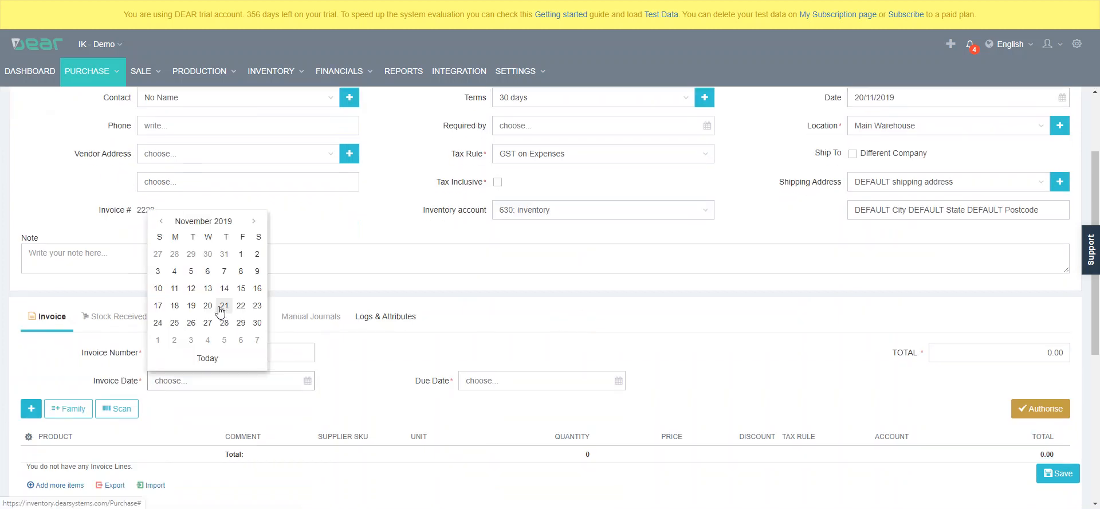
{"action": "left_click", "coordinate": [207, 305]}
Add a Duty line to the invoice's additional costs
{"action": "scroll", "coordinate": [401, 359], "scroll_direction": "down", "scroll_amount": 2}
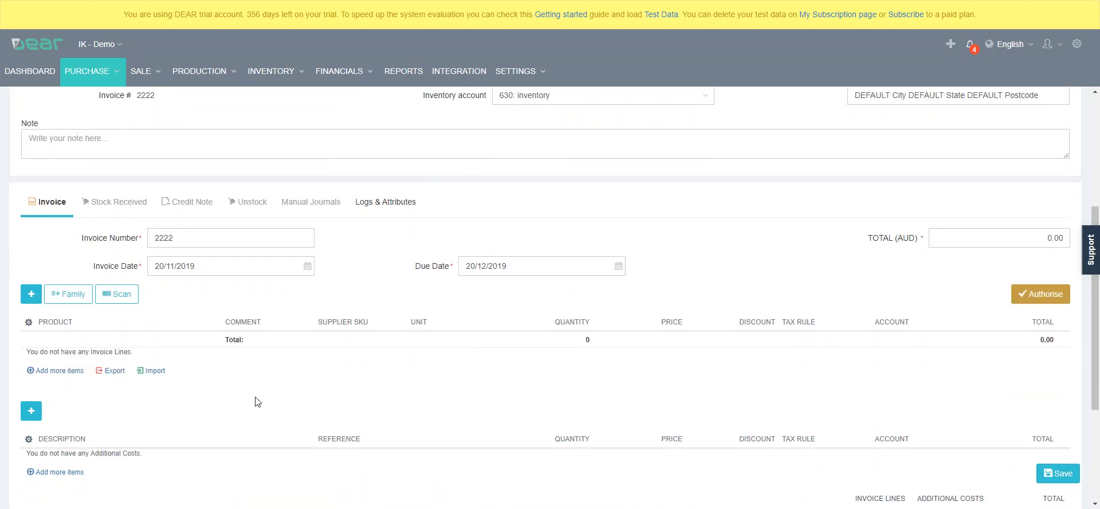
{"action": "left_click", "coordinate": [31, 411]}
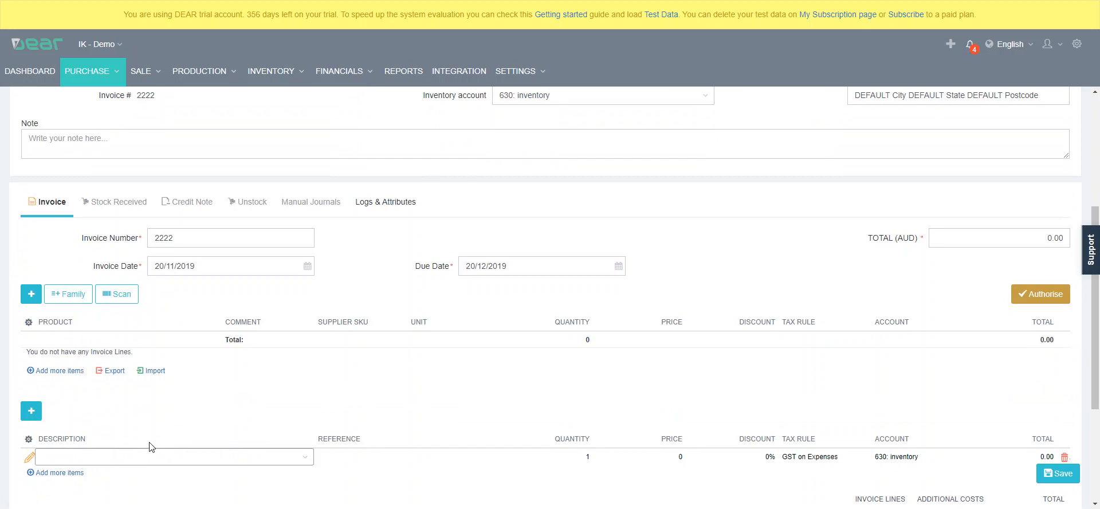
{"action": "left_click", "coordinate": [307, 460]}
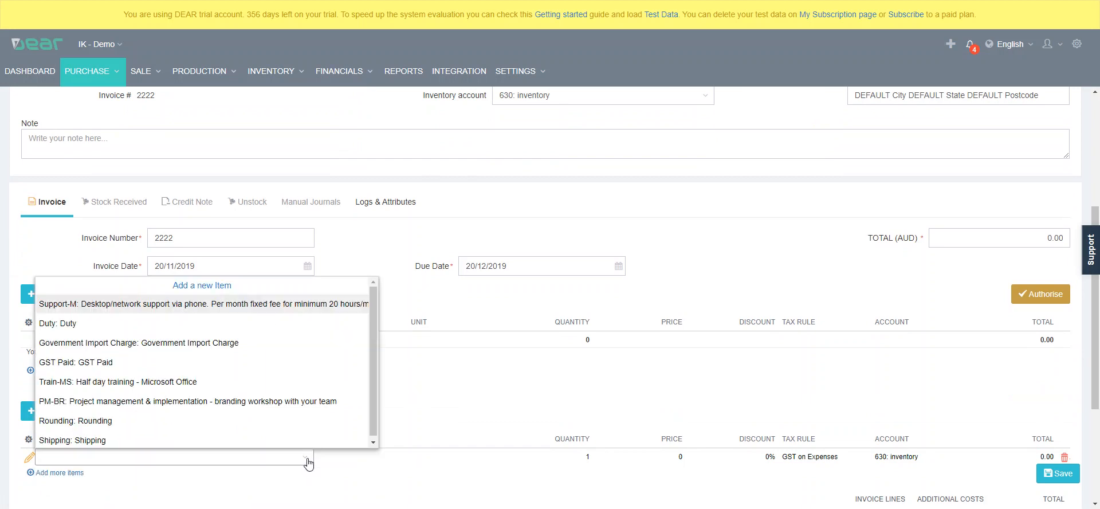
{"action": "left_click", "coordinate": [87, 323]}
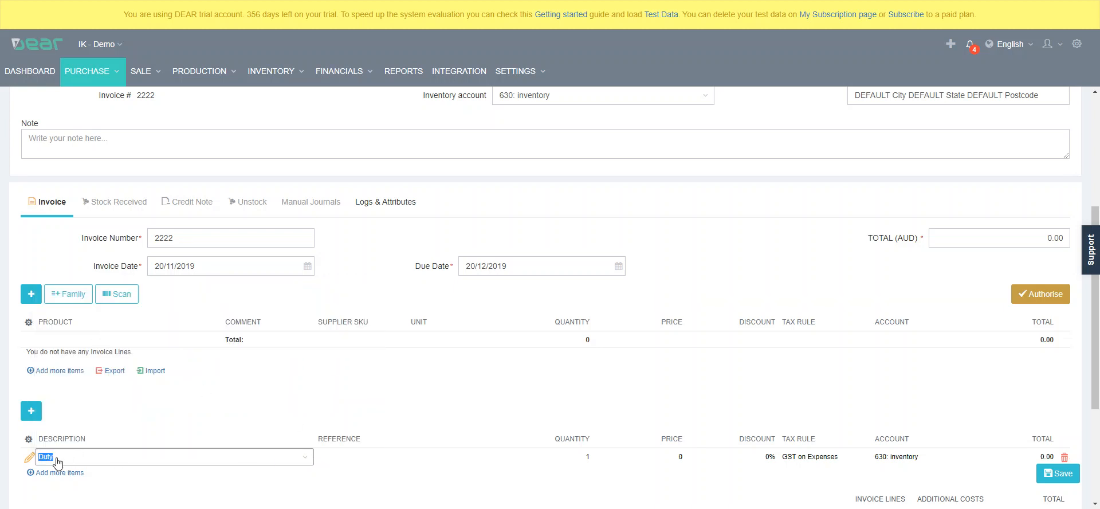
Add a second additional cost line, and view the form for adding a new product without saving it
{"action": "left_click", "coordinate": [33, 411]}
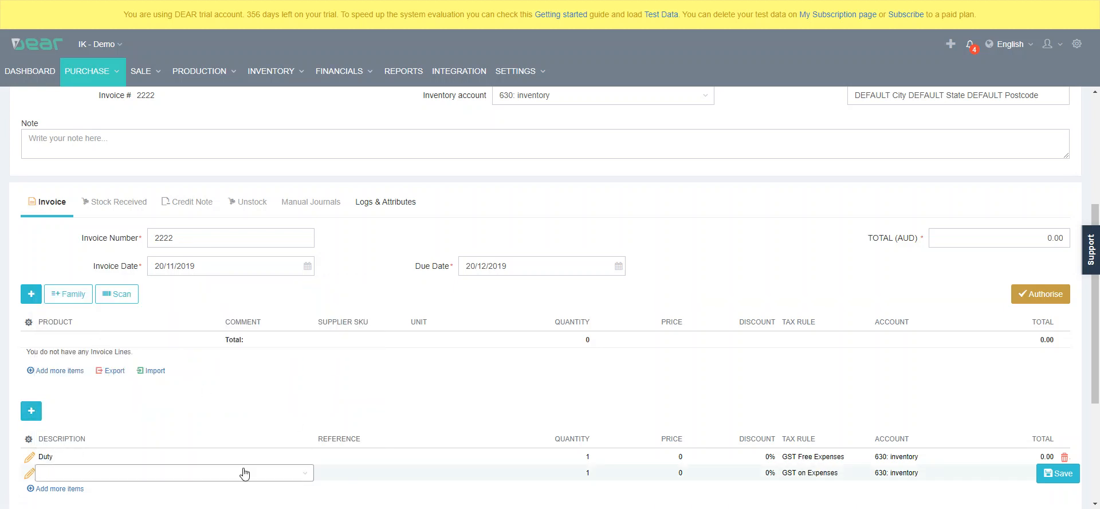
{"action": "left_click", "coordinate": [303, 473]}
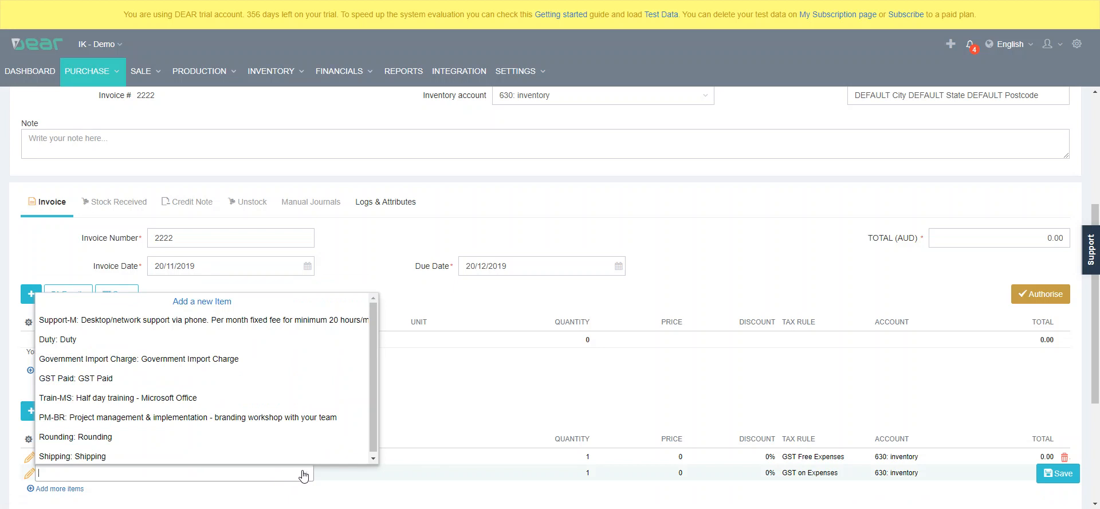
{"action": "left_click", "coordinate": [207, 302]}
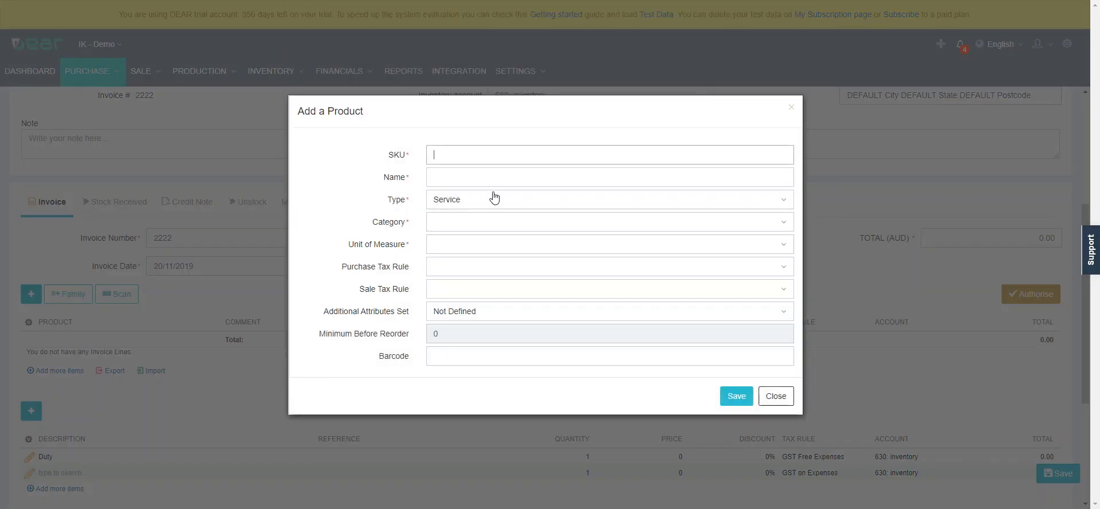
{"action": "left_click", "coordinate": [776, 396]}
Set the Duty line's price to 224.04 and its account to 310: Cost of Goods Sold
{"action": "left_click", "coordinate": [665, 459]}
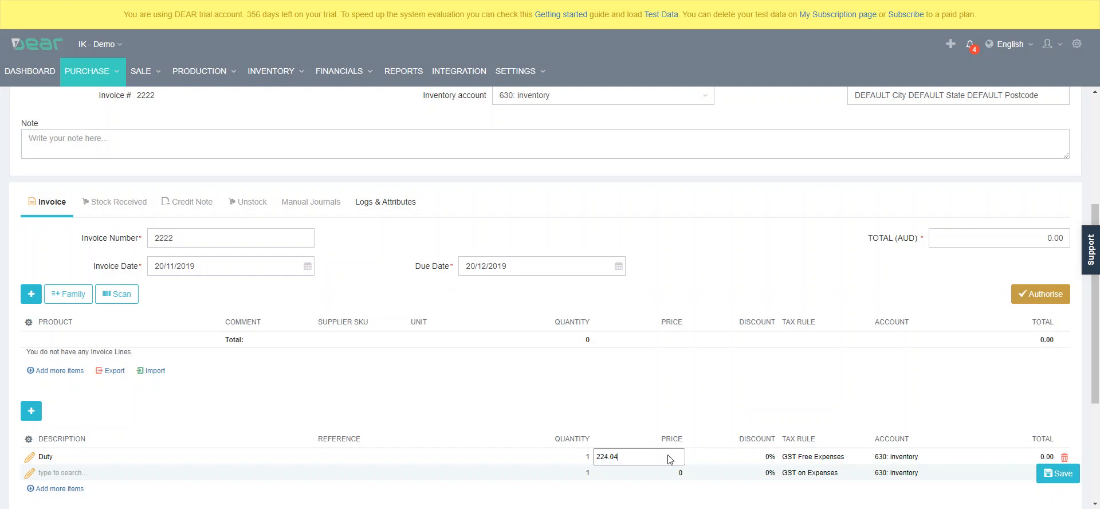
{"action": "left_click", "coordinate": [739, 411]}
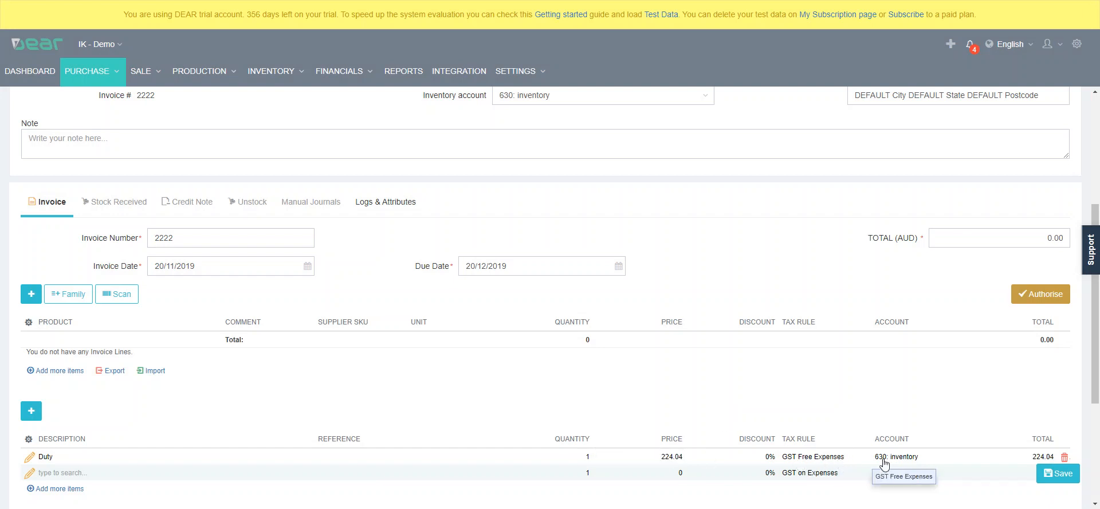
{"action": "left_click", "coordinate": [918, 458]}
{"action": "left_click", "coordinate": [955, 458]}
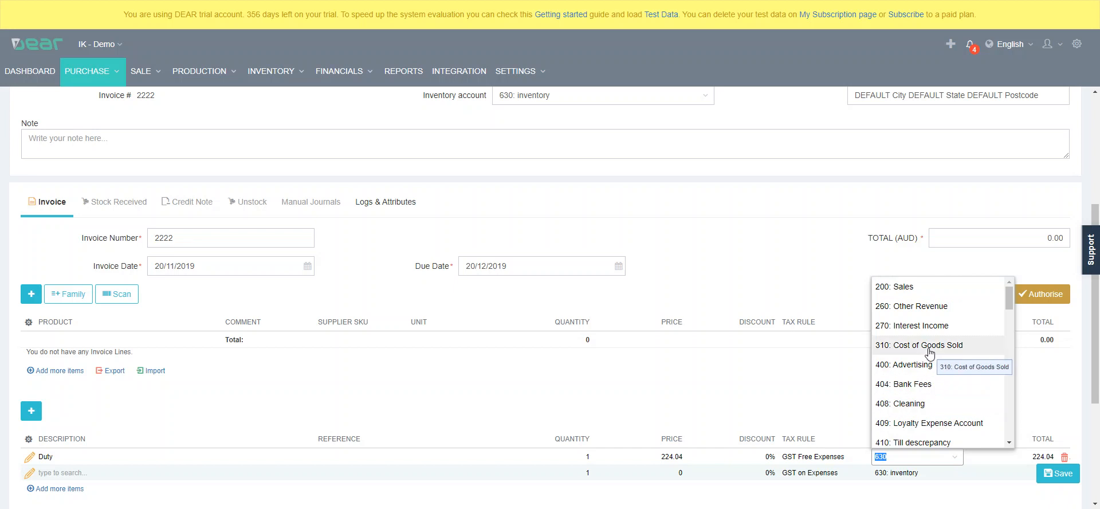
{"action": "scroll", "coordinate": [931, 353], "scroll_direction": "down", "scroll_amount": 2}
{"action": "scroll", "coordinate": [932, 355], "scroll_direction": "up", "scroll_amount": 2}
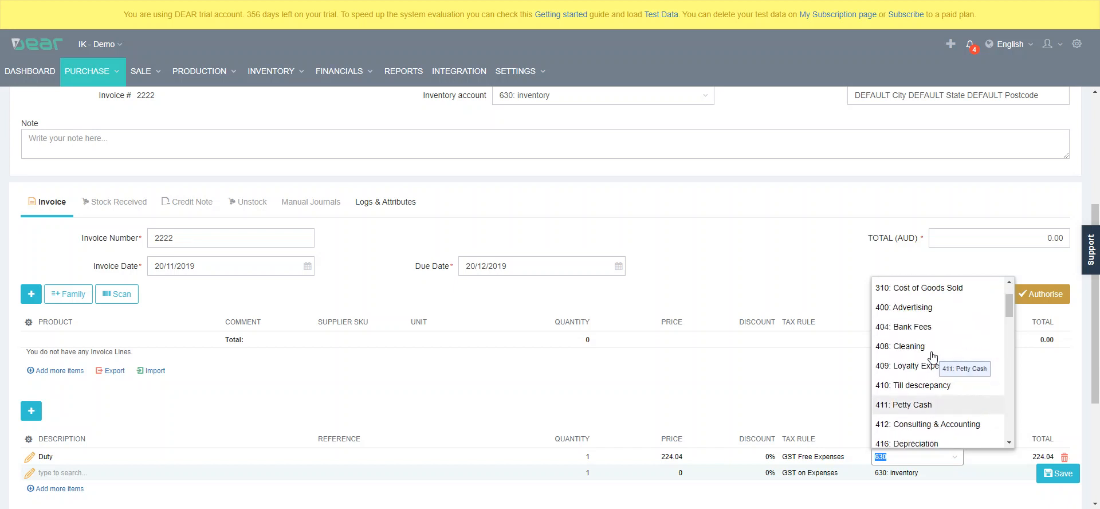
{"action": "left_click", "coordinate": [940, 293]}
Assign the GST Paid item to the empty second additional cost line and set its price to 5019.90
{"action": "scroll", "coordinate": [939, 296], "scroll_direction": "down", "scroll_amount": 1}
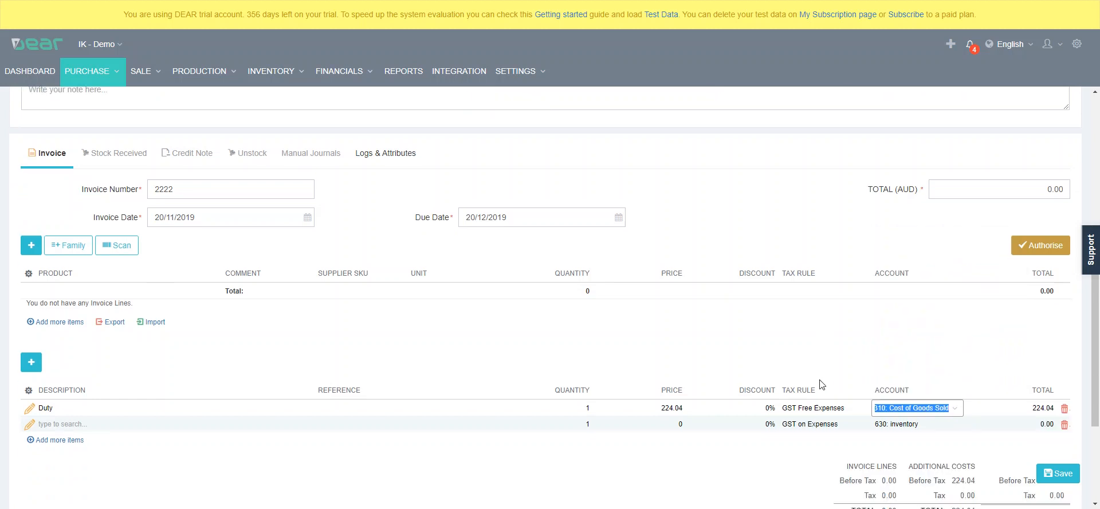
{"action": "left_click", "coordinate": [68, 414]}
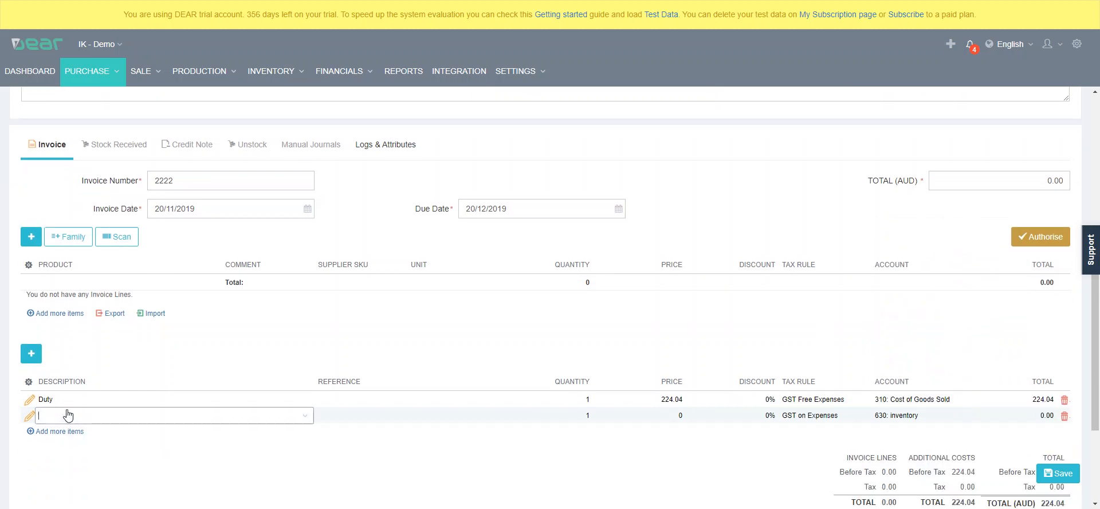
{"action": "type", "text": "gst"}
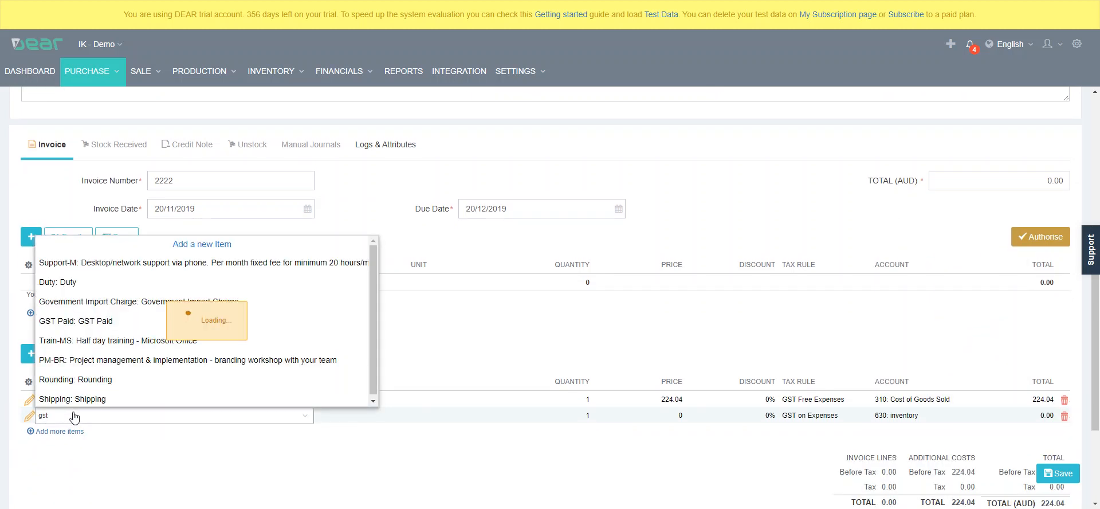
{"action": "left_click", "coordinate": [98, 451]}
{"action": "left_click", "coordinate": [651, 424]}
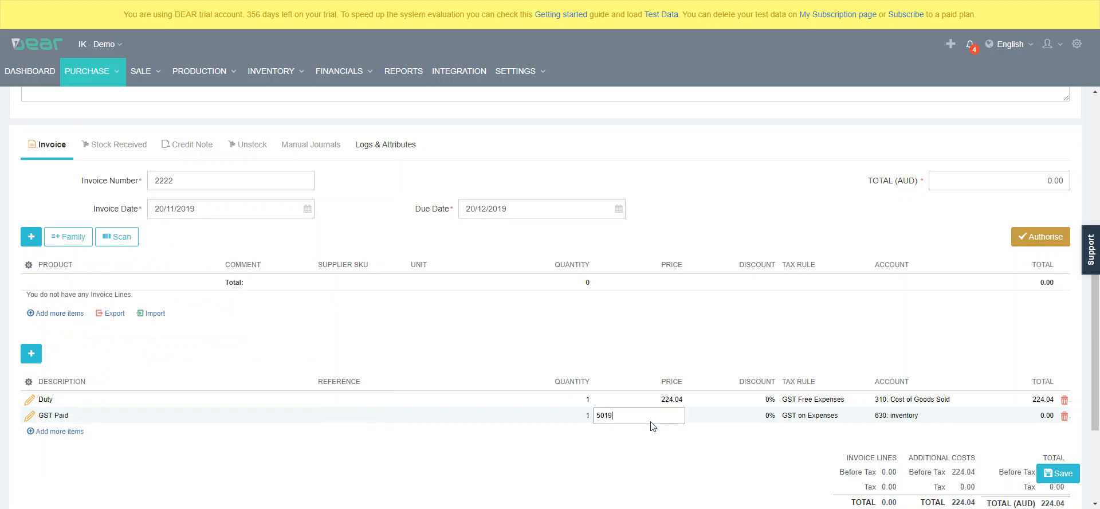
{"action": "type", "text": "5019.90"}
{"action": "key", "text": "Tab"}
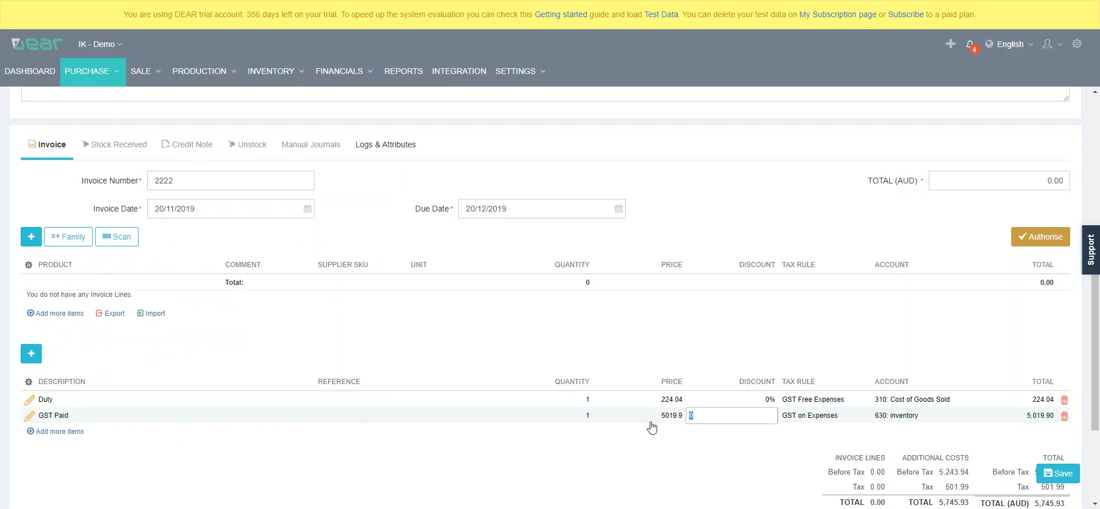
Change the GST Paid line's account to 310: Cost of Goods Sold
{"action": "left_click", "coordinate": [917, 419]}
{"action": "type", "text": "310: Cost of Goods Sold"}
{"action": "left_click", "coordinate": [902, 438]}
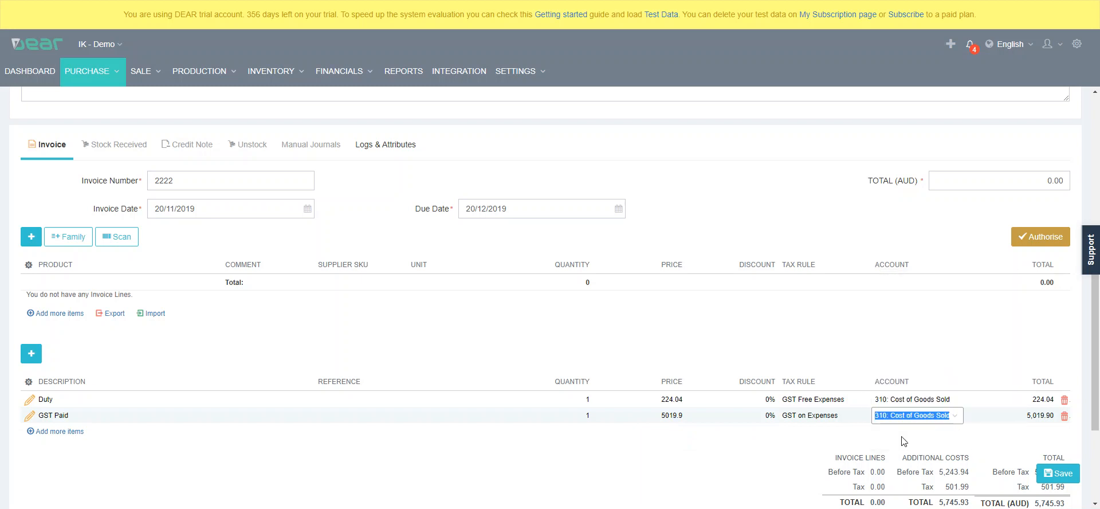
Add a second GST Paid line to the additional costs with a price of -5019.9
{"action": "scroll", "coordinate": [898, 367], "scroll_direction": "down", "scroll_amount": 1}
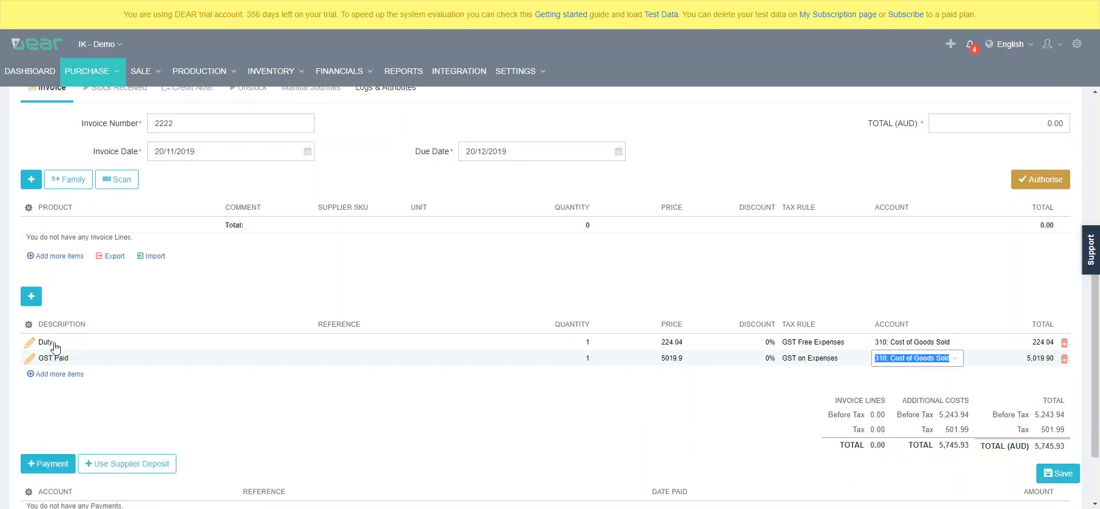
{"action": "left_click", "coordinate": [33, 299]}
{"action": "type", "text": "gst"}
{"action": "left_click", "coordinate": [112, 412]}
{"action": "left_click", "coordinate": [674, 377]}
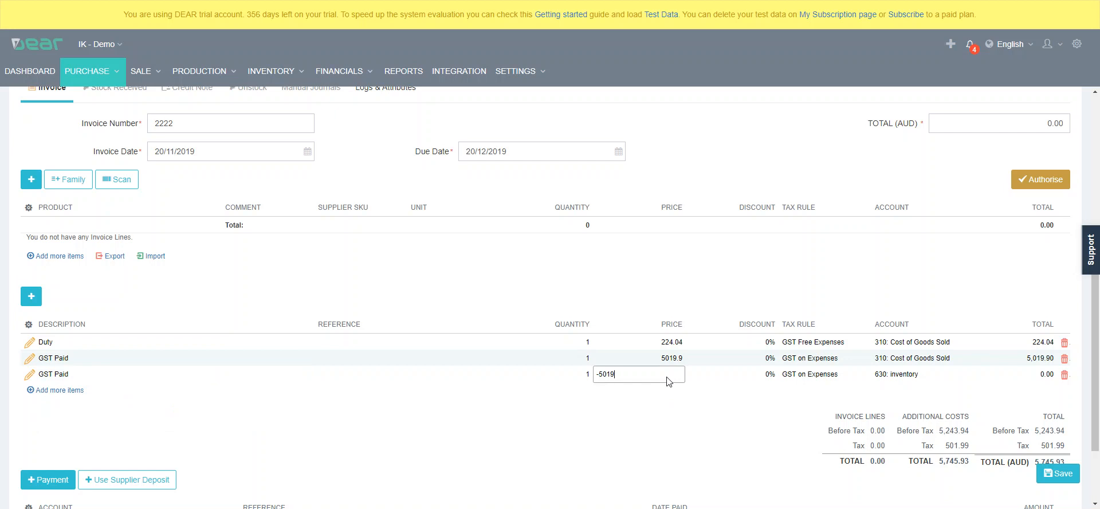
{"action": "key", "text": "Tab"}
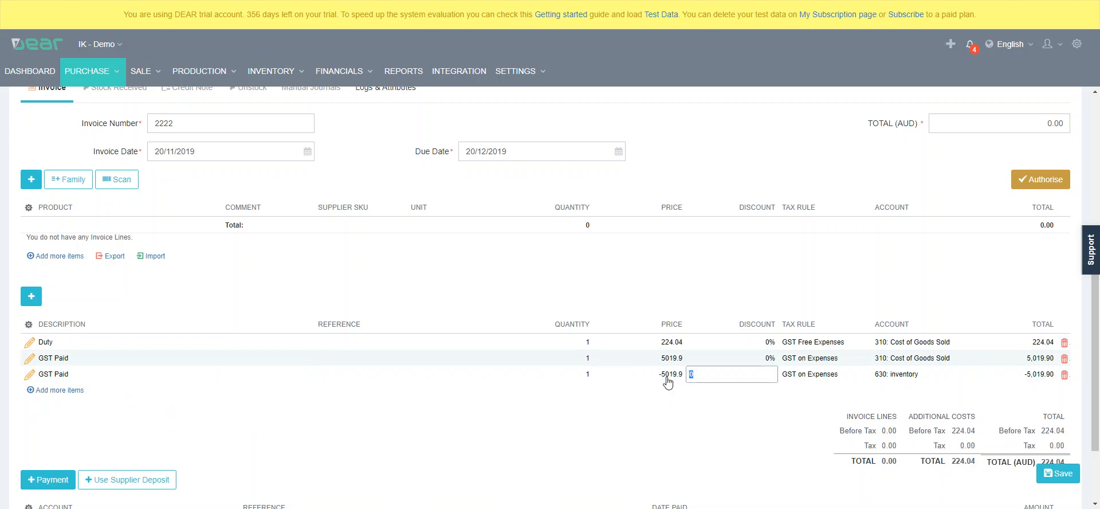
Set the tax rule of the negative GST Paid line to GST Free Expenses
{"action": "key", "text": "Tab"}
{"action": "left_click", "coordinate": [856, 381]}
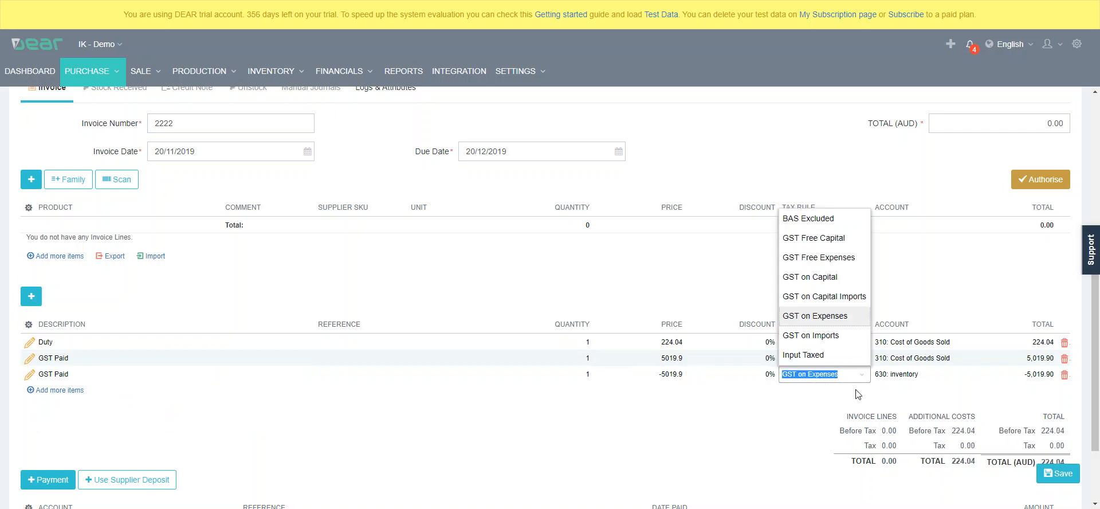
{"action": "left_click", "coordinate": [838, 256]}
Add a Government Import Charge line to the additional costs with a price of 83
{"action": "scroll", "coordinate": [967, 434], "scroll_direction": "down", "scroll_amount": 2}
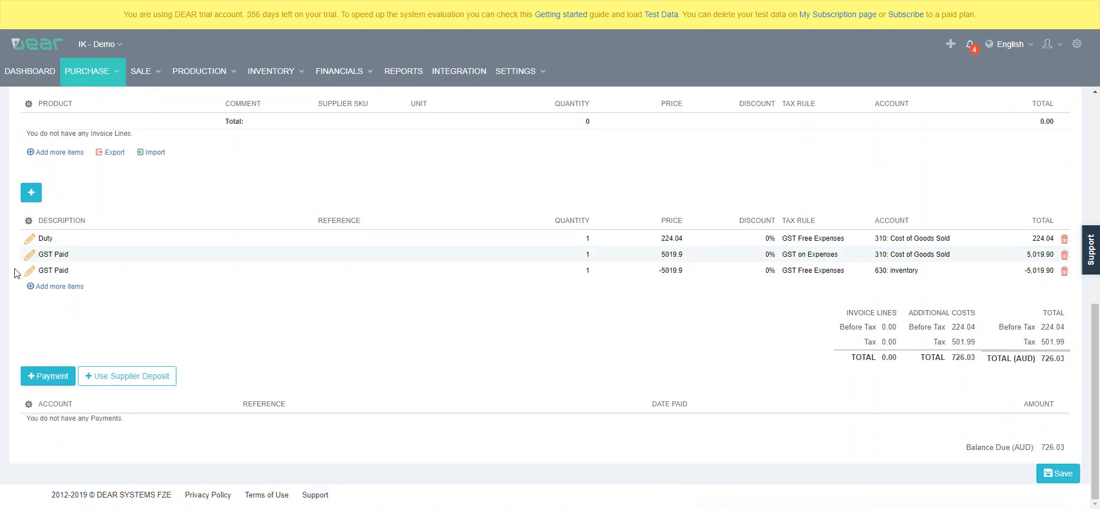
{"action": "left_click", "coordinate": [31, 193]}
{"action": "left_click", "coordinate": [309, 292]}
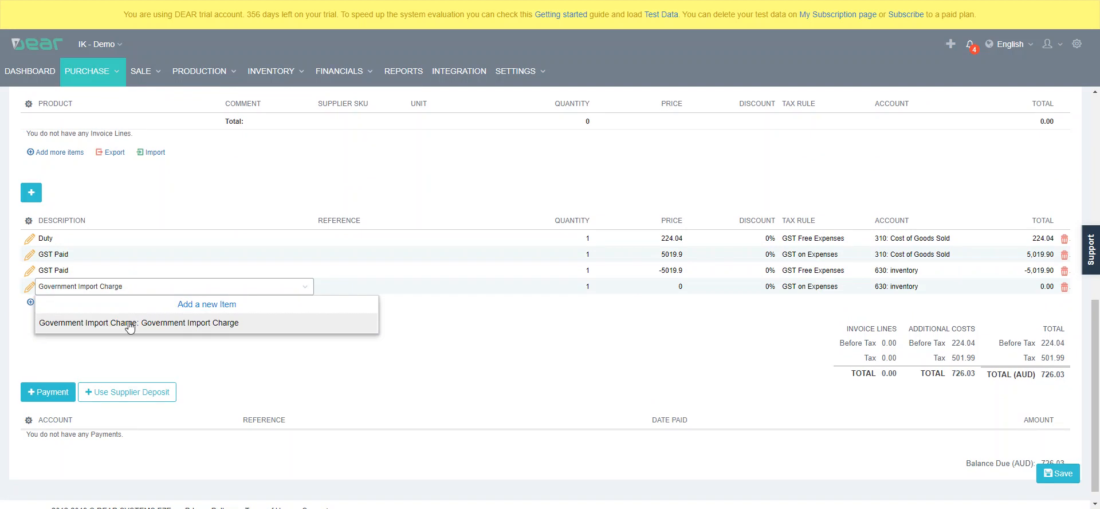
{"action": "left_click", "coordinate": [122, 319]}
{"action": "left_click", "coordinate": [627, 291]}
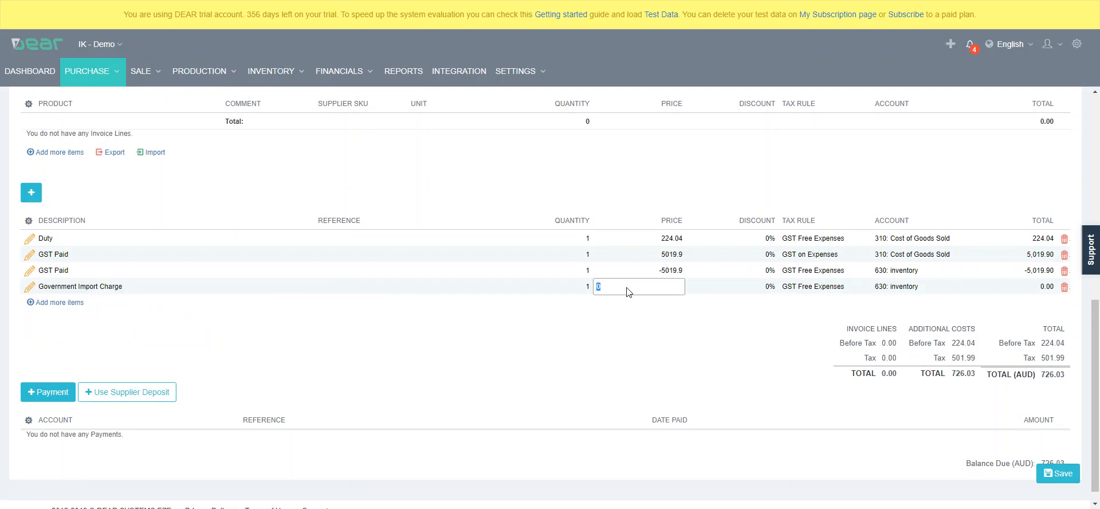
{"action": "type", "text": "83"}
{"action": "key", "text": "Return"}
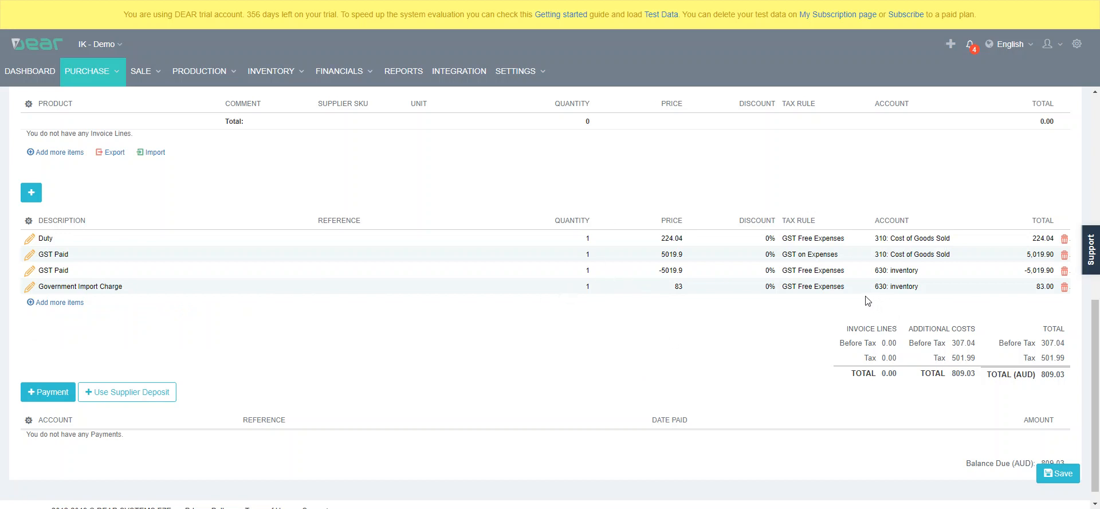
Try to authorise the purchase invoice
{"action": "scroll", "coordinate": [865, 300], "scroll_direction": "up", "scroll_amount": 2}
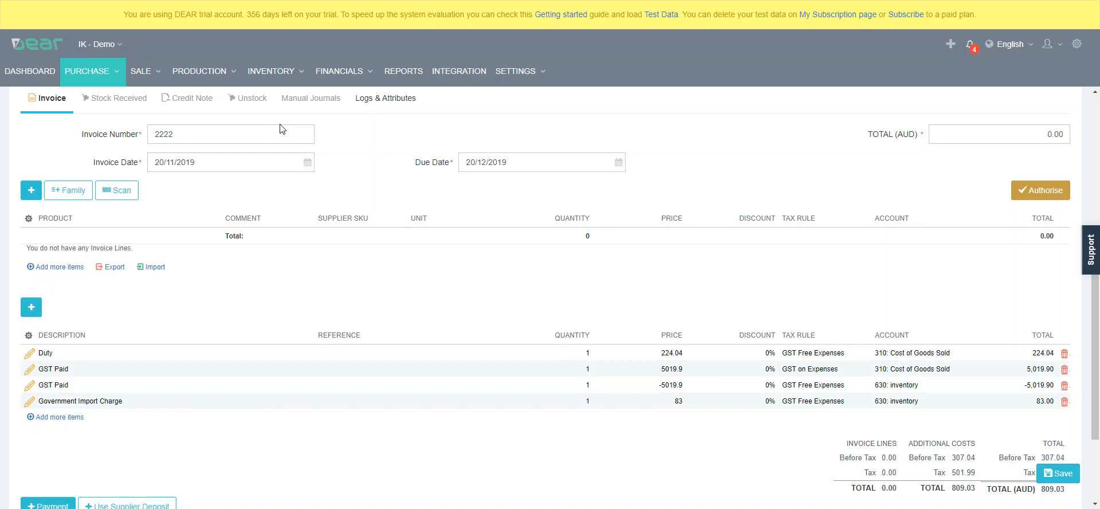
{"action": "left_click", "coordinate": [1056, 193]}
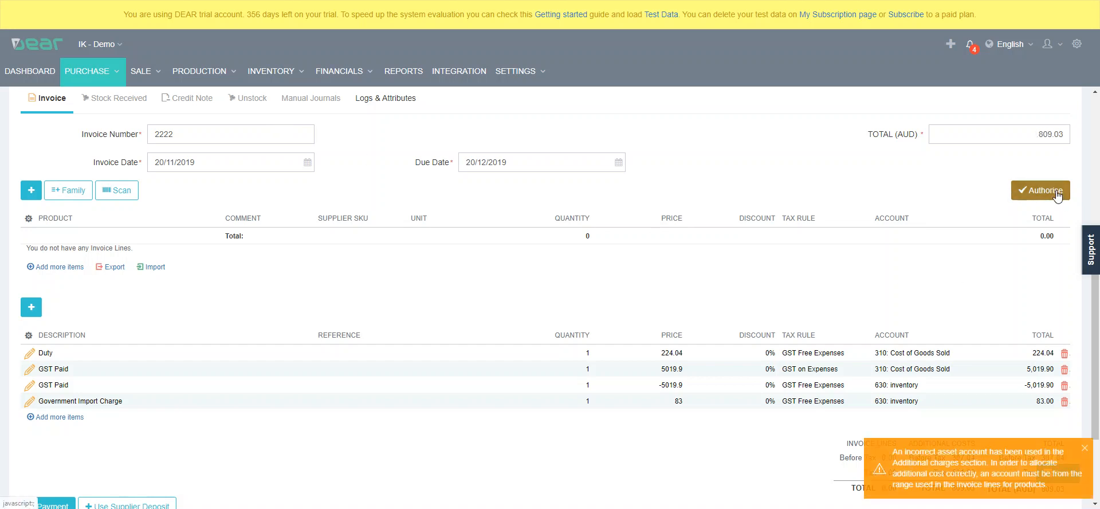
Change the account of the negative GST Paid line in the additional costs to 310: Cost of Goods Sold
{"action": "scroll", "coordinate": [1002, 264], "scroll_direction": "down", "scroll_amount": 2}
{"action": "left_click", "coordinate": [957, 274]}
{"action": "left_click", "coordinate": [958, 273]}
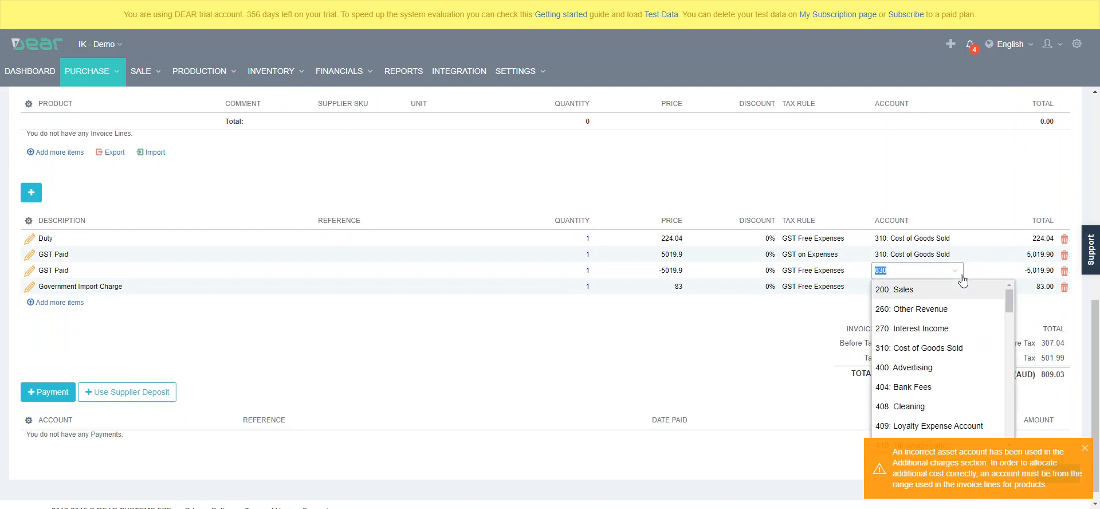
{"action": "left_click", "coordinate": [948, 350]}
Try to set the Government Import Charge line's account to 310: Cost of Goods Sold
{"action": "left_click", "coordinate": [945, 286]}
{"action": "left_click", "coordinate": [960, 287]}
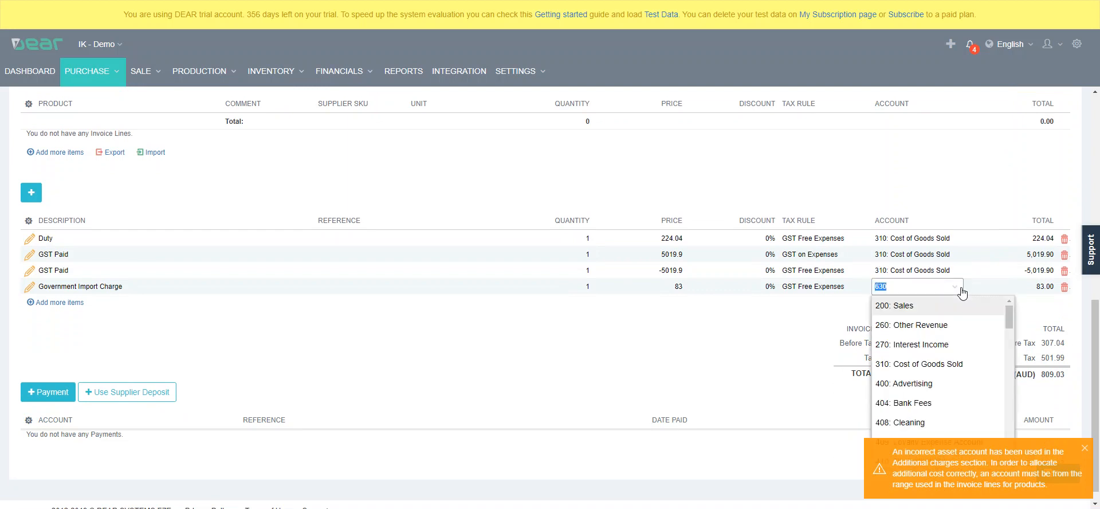
{"action": "left_click", "coordinate": [953, 359]}
Review the inventory account options in the purchase header without changing the selection
{"action": "scroll", "coordinate": [881, 309], "scroll_direction": "up", "scroll_amount": 4}
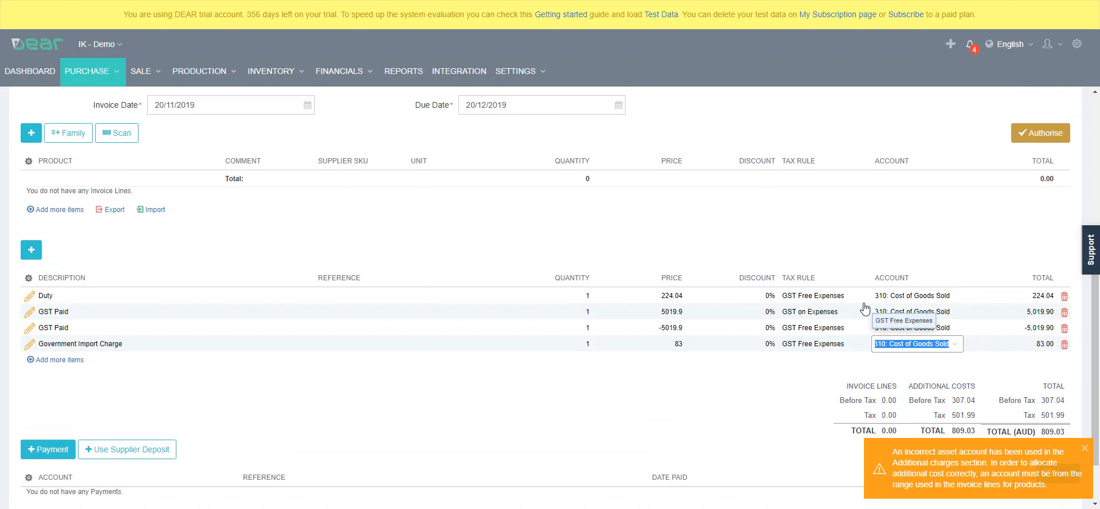
{"action": "scroll", "coordinate": [865, 308], "scroll_direction": "up", "scroll_amount": 2}
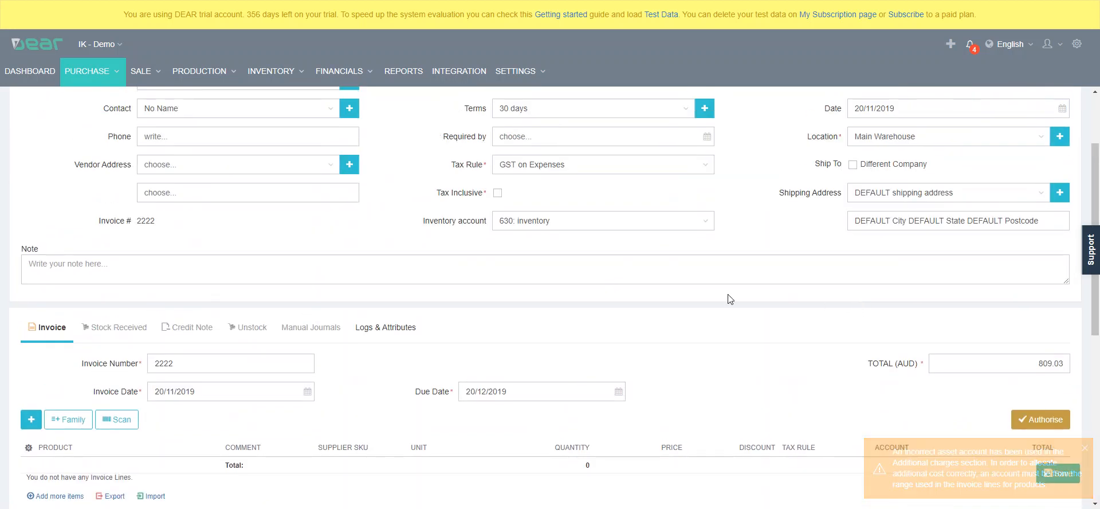
{"action": "left_click", "coordinate": [705, 225]}
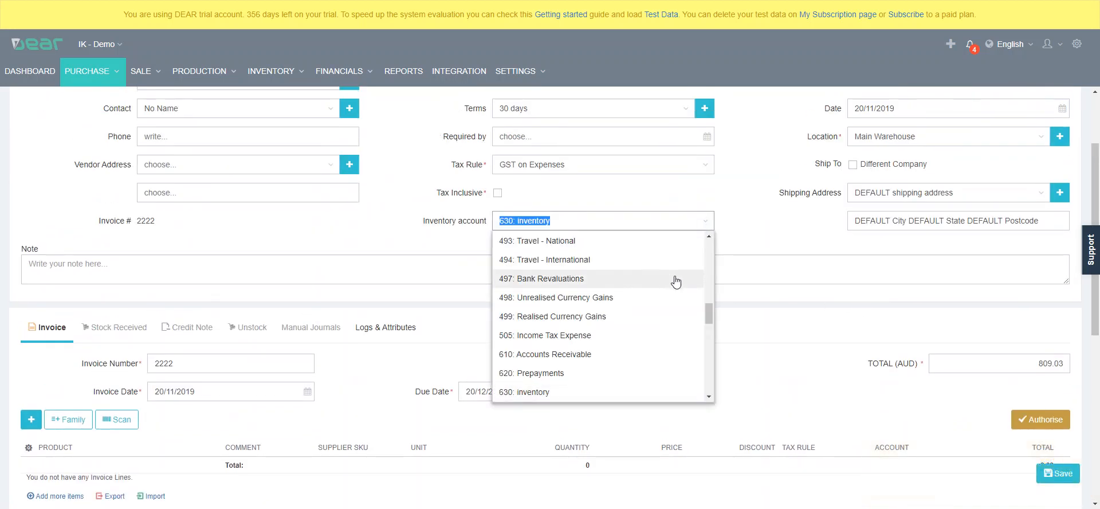
{"action": "scroll", "coordinate": [767, 312], "scroll_direction": "down", "scroll_amount": 4}
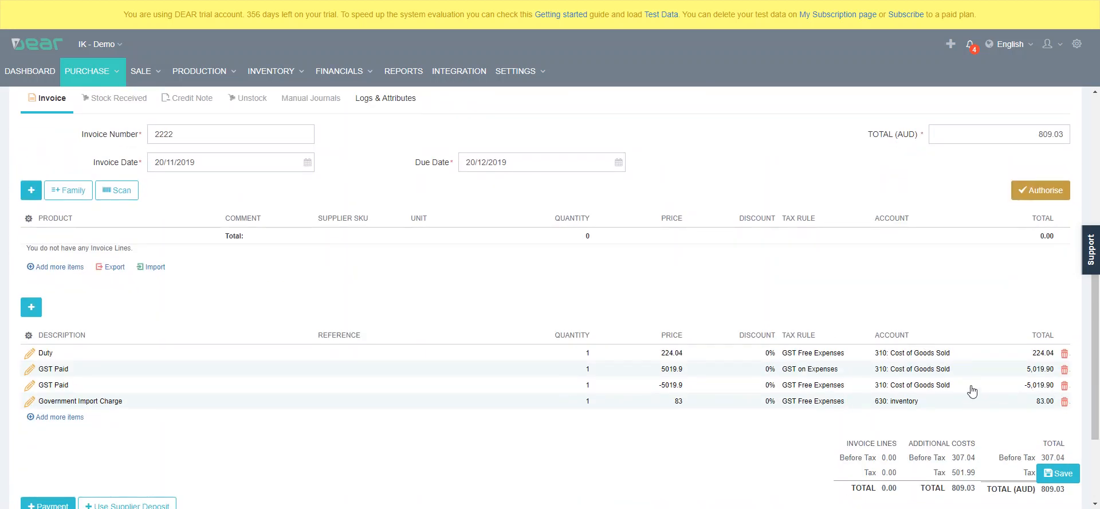
Assign account 310: Cost of Goods Sold to the Government Import Charge line and authorise the invoice
{"action": "left_click", "coordinate": [971, 408]}
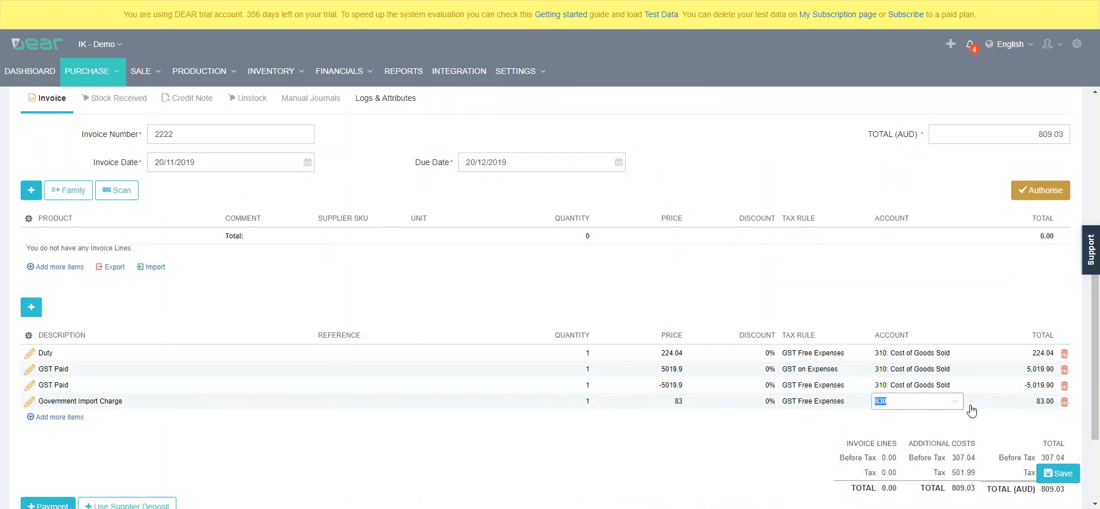
{"action": "left_click", "coordinate": [919, 289]}
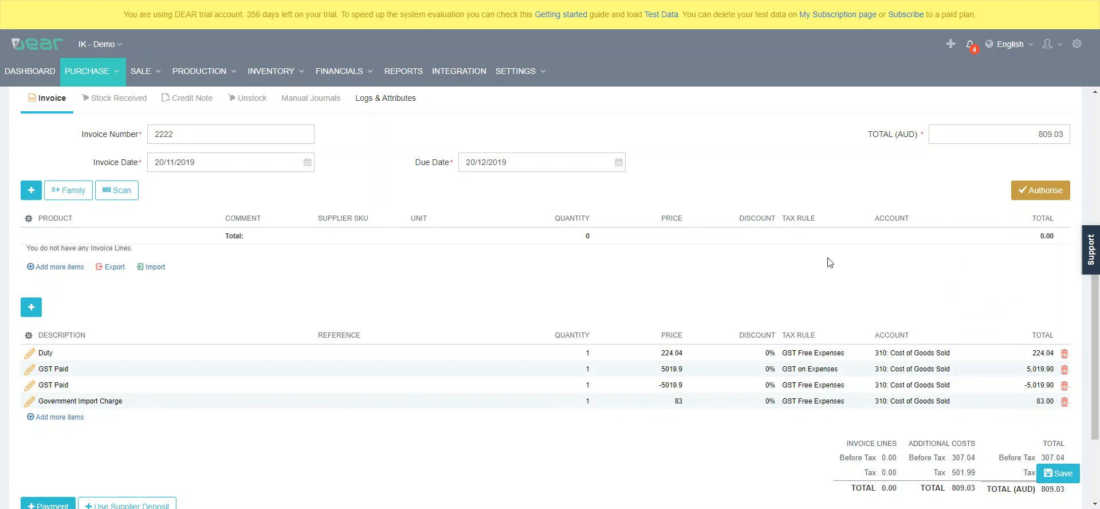
{"action": "left_click", "coordinate": [1025, 192]}
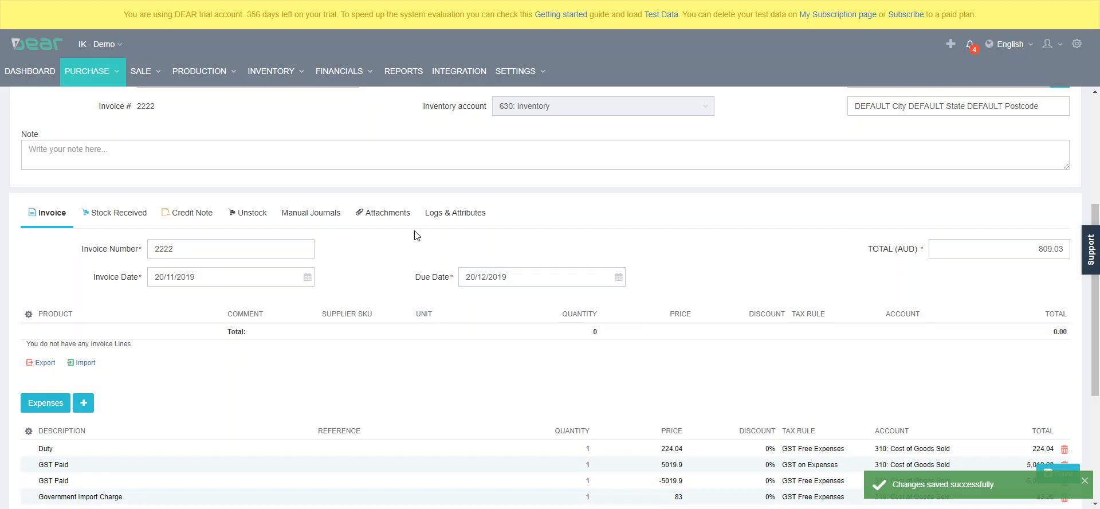
View the purchase's attachments area and return to the invoice's additional cost lines
{"action": "left_click", "coordinate": [402, 222]}
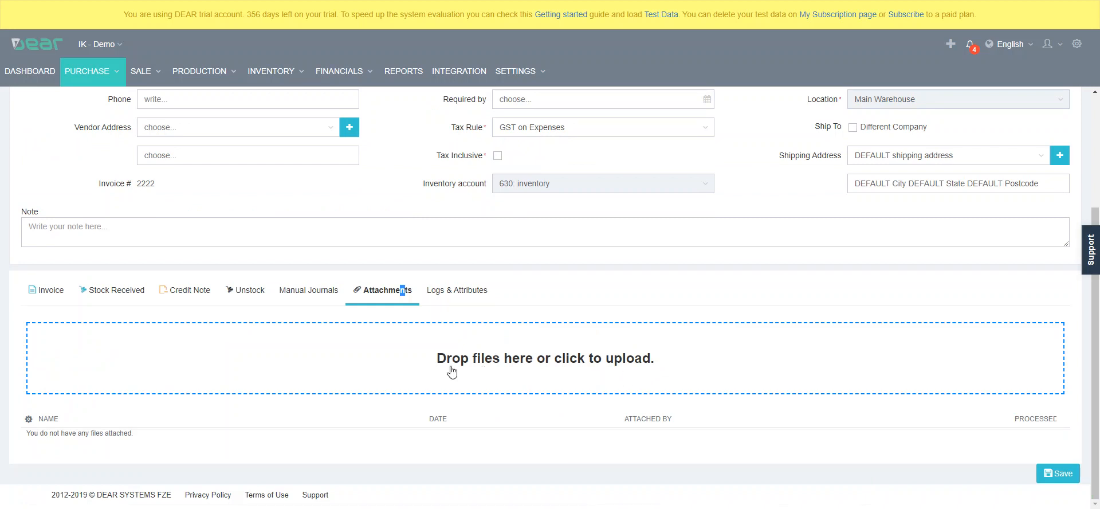
{"action": "left_click", "coordinate": [45, 291]}
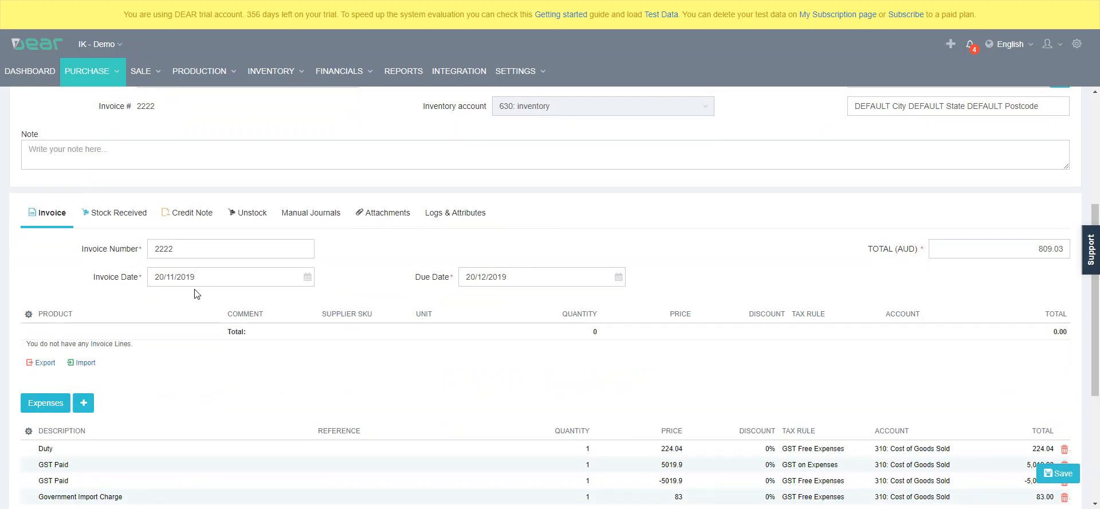
{"action": "scroll", "coordinate": [196, 295], "scroll_direction": "down", "scroll_amount": 2}
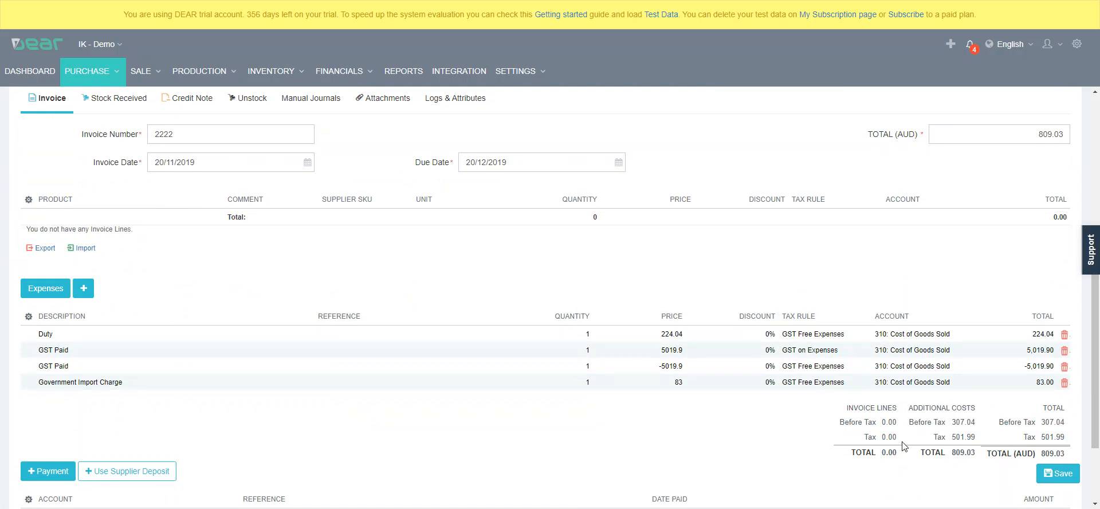
Open the expense distribution and add a purchase invoice allocation from 310 - Cost of Goods Sold to the Bayside Club invoice dated 16/10/2019
{"action": "left_click", "coordinate": [56, 294]}
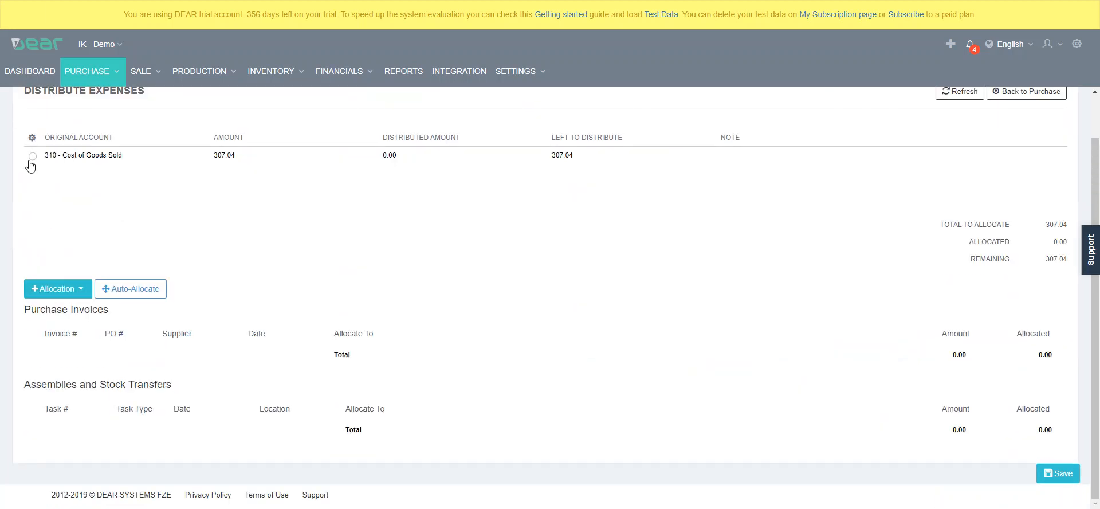
{"action": "scroll", "coordinate": [216, 295], "scroll_direction": "up", "scroll_amount": 1}
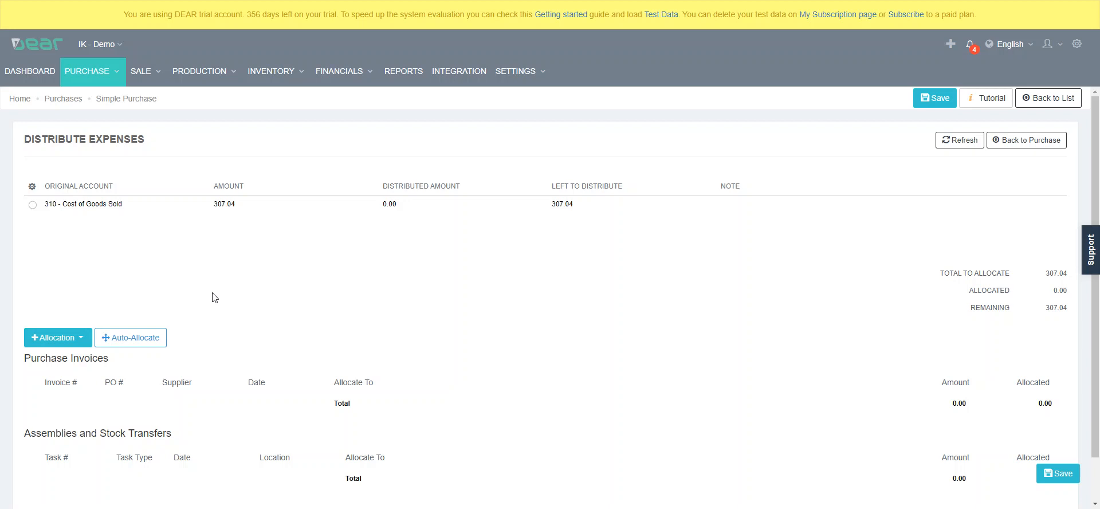
{"action": "left_click", "coordinate": [32, 207]}
{"action": "left_click", "coordinate": [89, 344]}
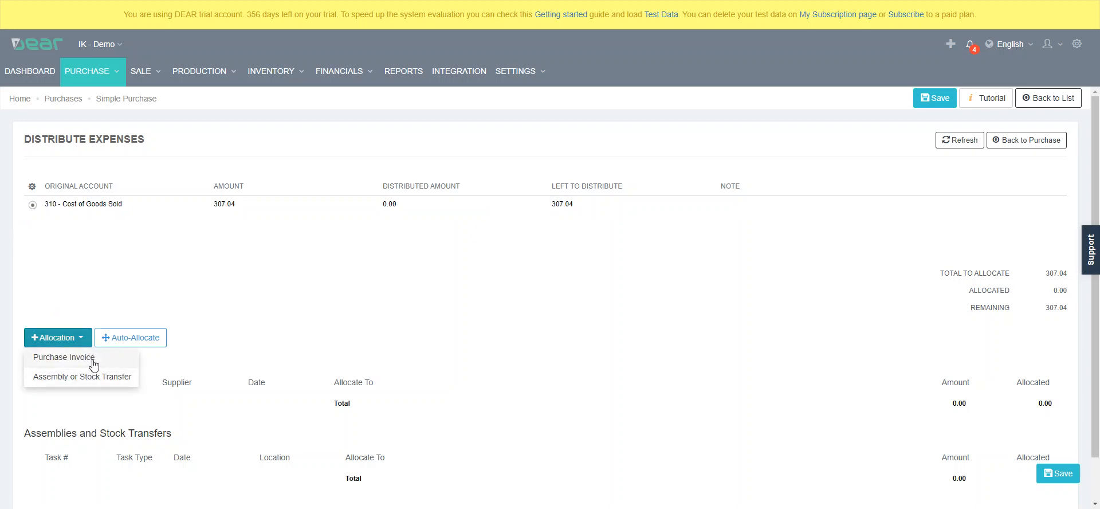
{"action": "left_click", "coordinate": [92, 362]}
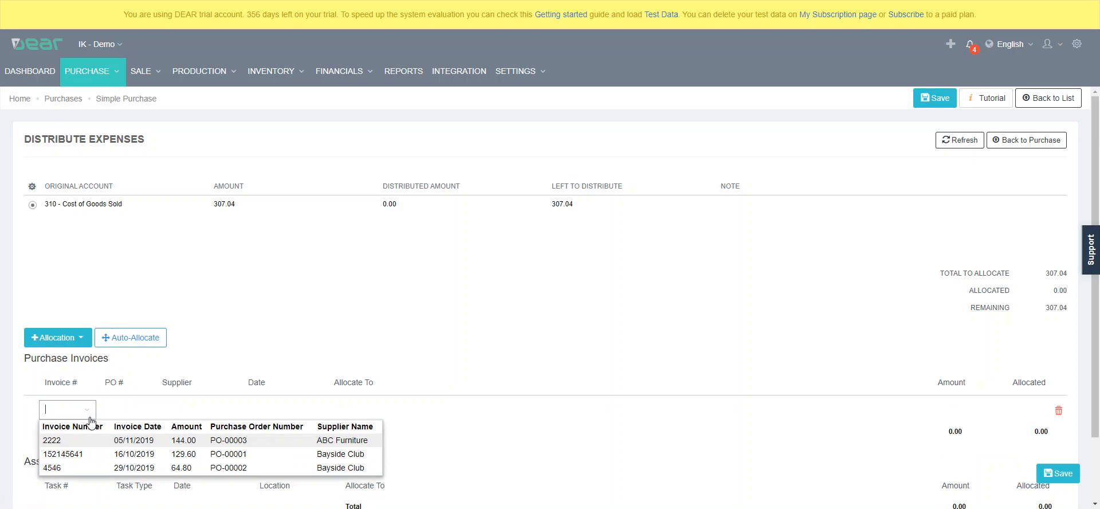
{"action": "left_click", "coordinate": [238, 456]}
Set the allocated amount for the Bayside Club invoice to 307.04 and save the distribution
{"action": "left_click", "coordinate": [1003, 411]}
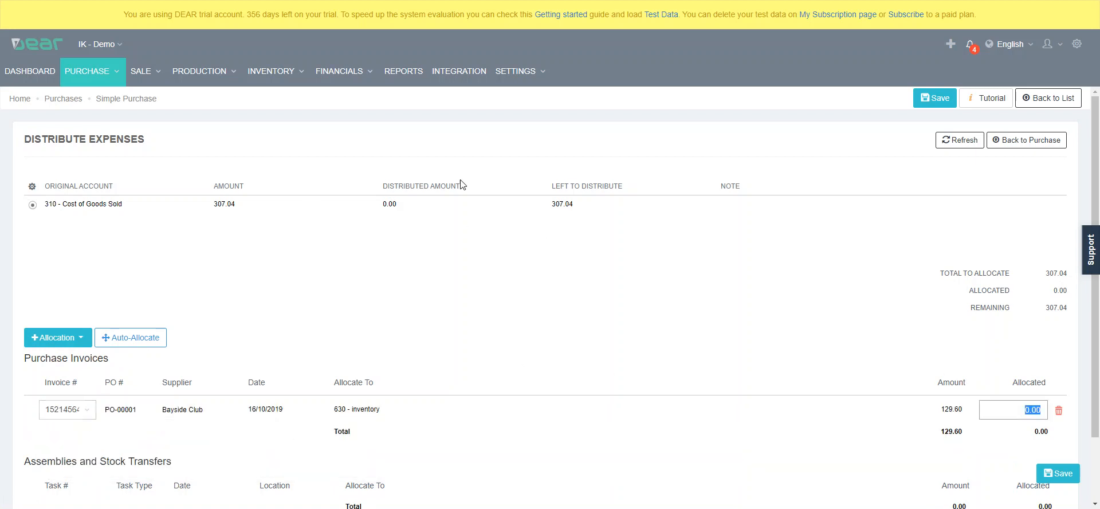
{"action": "scroll", "coordinate": [844, 319], "scroll_direction": "down", "scroll_amount": 1}
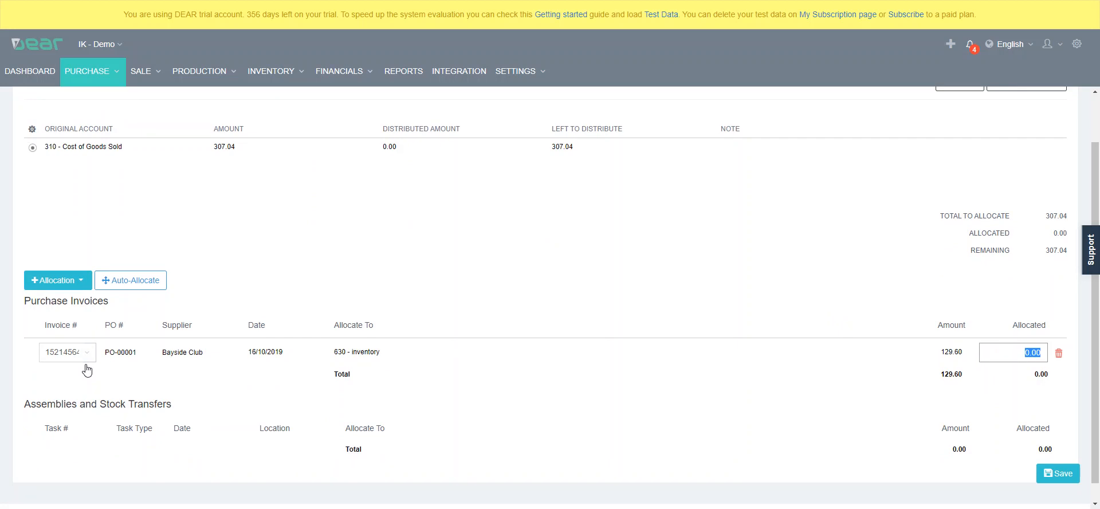
{"action": "type", "text": "307.04"}
{"action": "left_click", "coordinate": [732, 370]}
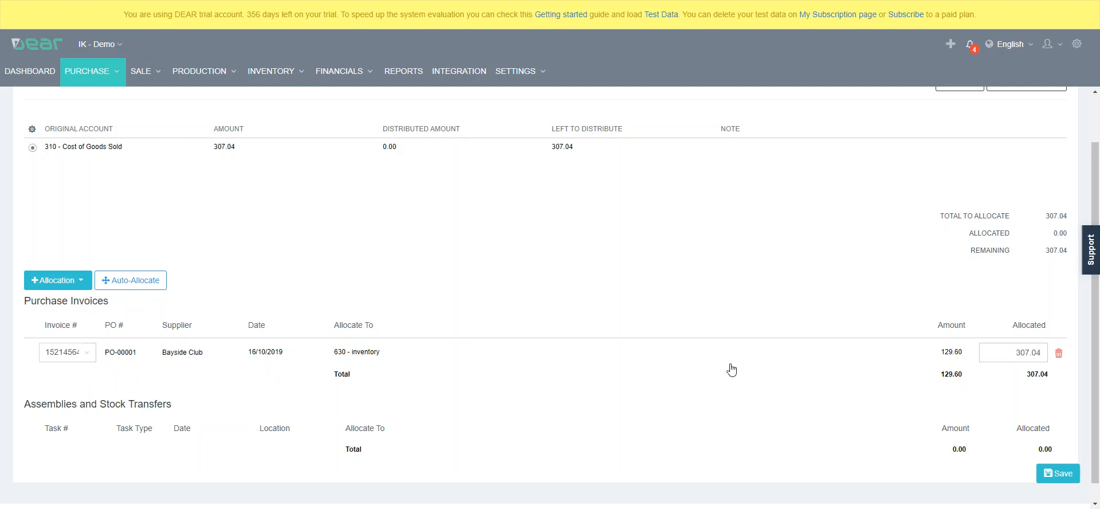
{"action": "scroll", "coordinate": [731, 369], "scroll_direction": "down", "scroll_amount": 1}
{"action": "scroll", "coordinate": [735, 369], "scroll_direction": "up", "scroll_amount": 2}
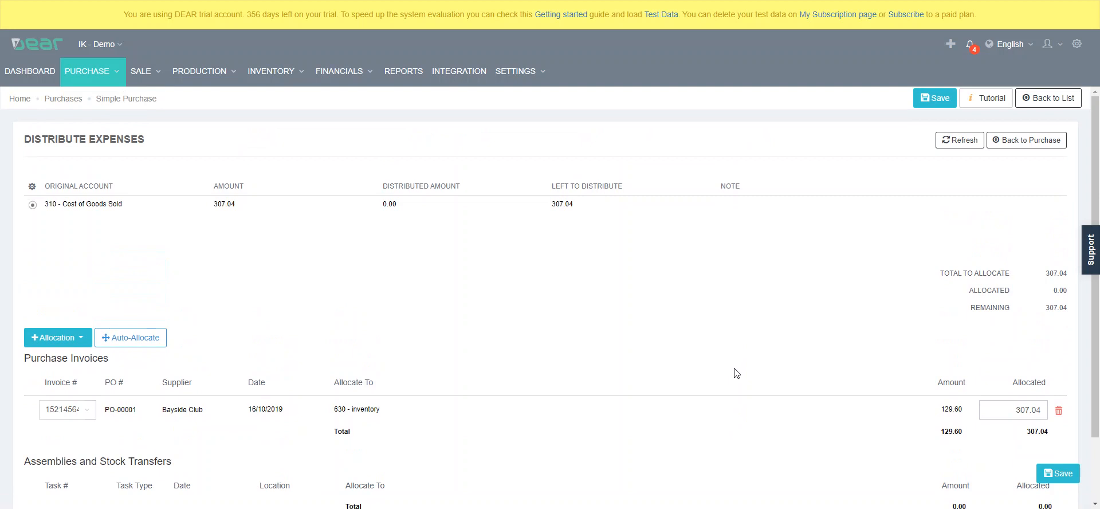
{"action": "scroll", "coordinate": [736, 372], "scroll_direction": "down", "scroll_amount": 2}
{"action": "left_click", "coordinate": [1058, 472]}
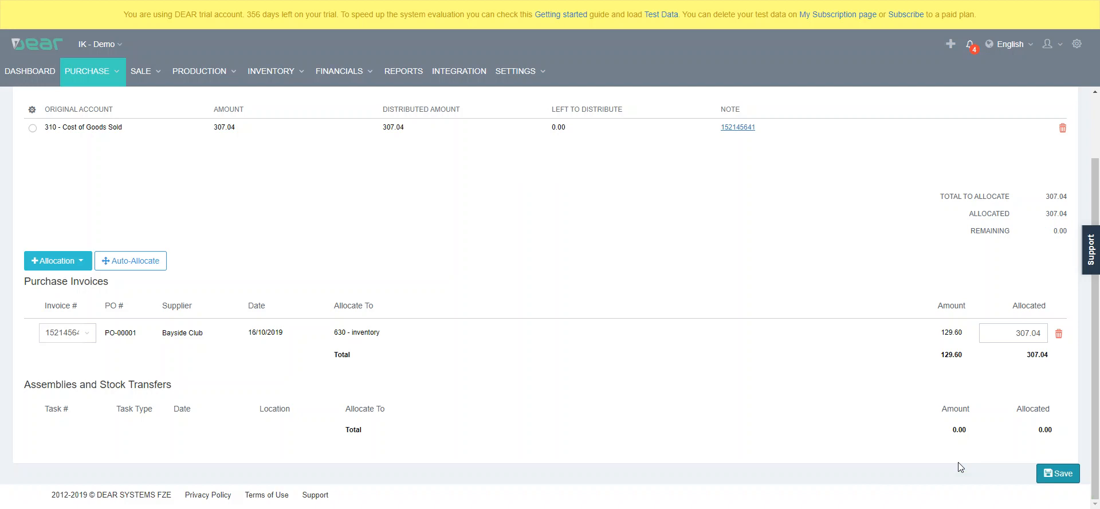
{"action": "left_click", "coordinate": [82, 263]}
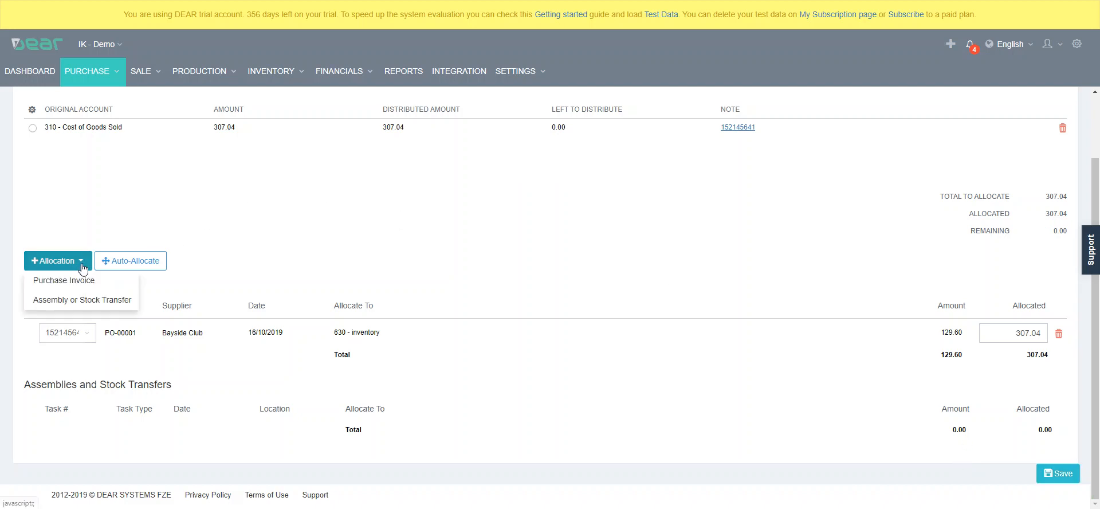
{"action": "left_click", "coordinate": [303, 273]}
Save the expense distribution again and return to the purchase to review its invoice and additional costs
{"action": "scroll", "coordinate": [308, 274], "scroll_direction": "up", "scroll_amount": 1}
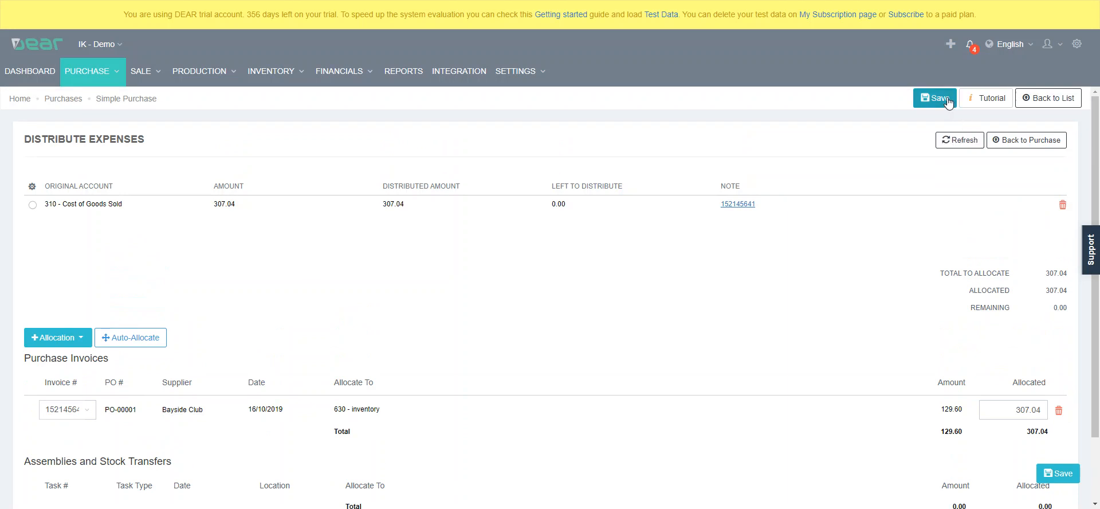
{"action": "left_click", "coordinate": [948, 102]}
{"action": "left_click", "coordinate": [1008, 140]}
{"action": "scroll", "coordinate": [581, 350], "scroll_direction": "down", "scroll_amount": 2}
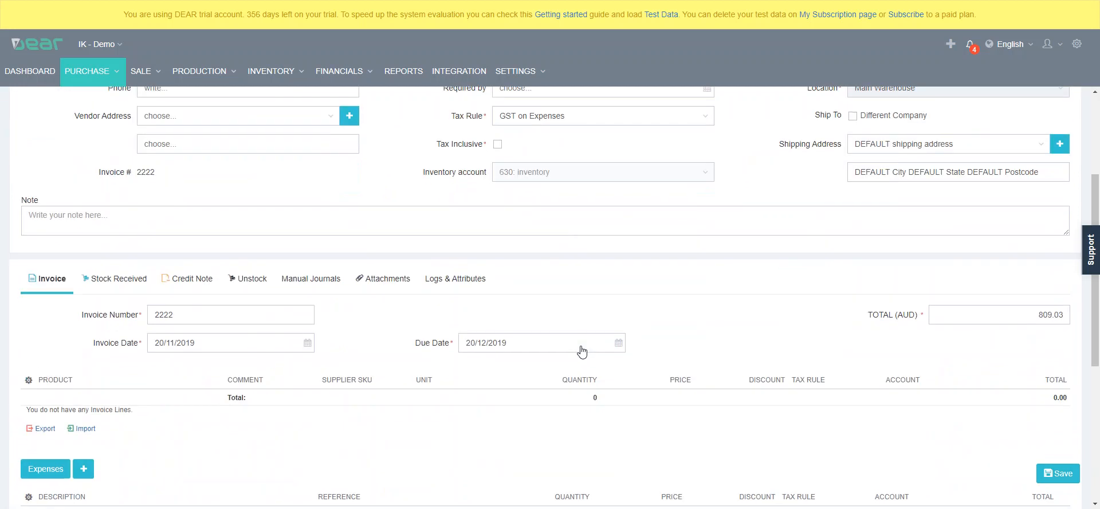
{"action": "scroll", "coordinate": [582, 350], "scroll_direction": "down", "scroll_amount": 3}
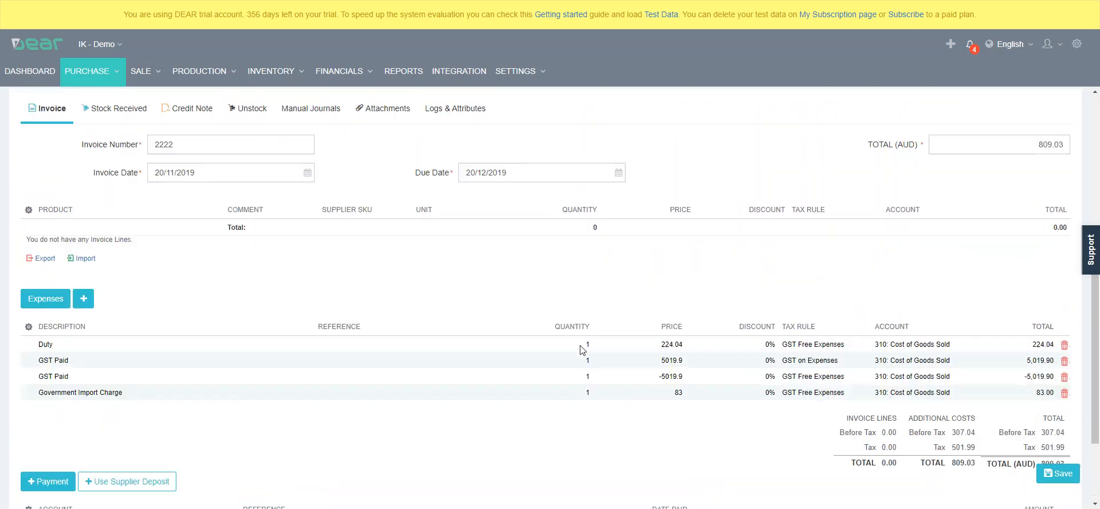
{"action": "scroll", "coordinate": [567, 353], "scroll_direction": "up", "scroll_amount": 1}
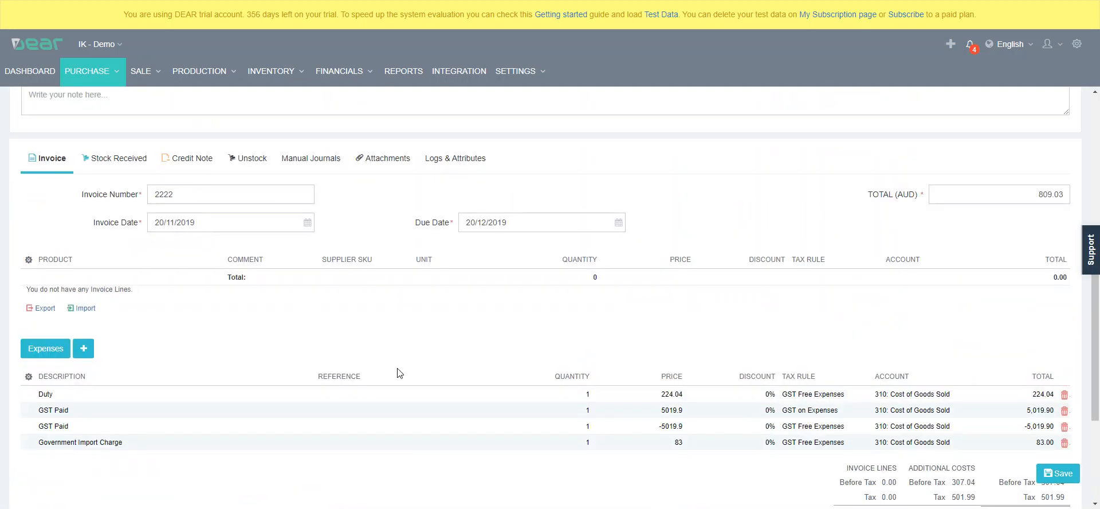